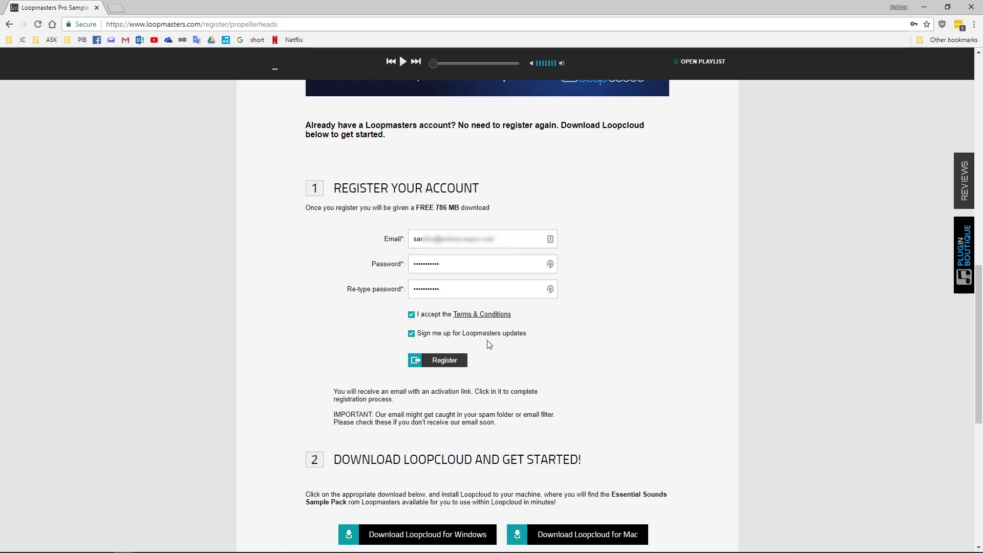
Submit the Loopmasters account registration, and log in to Loopcloud with the account password.
click(430, 361)
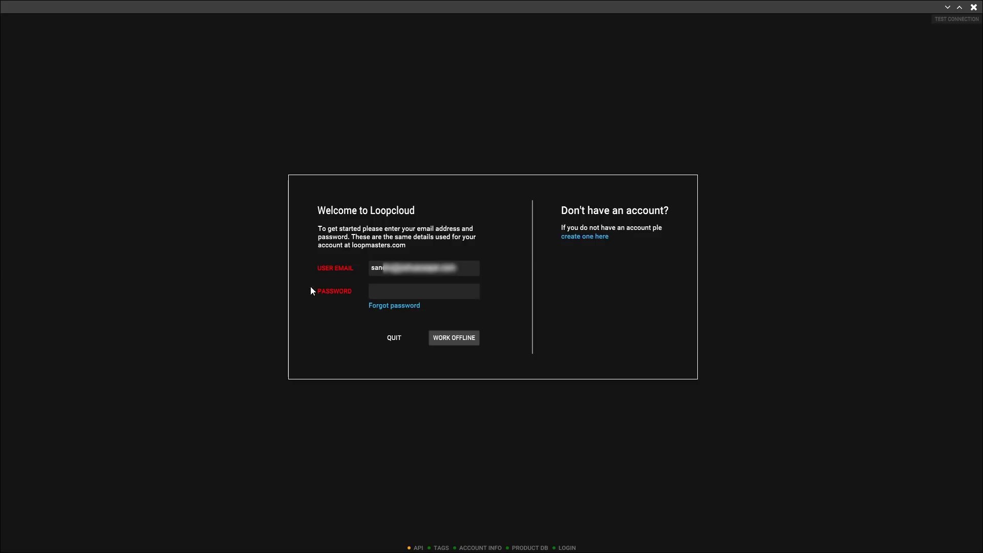
text(•••••••••••)
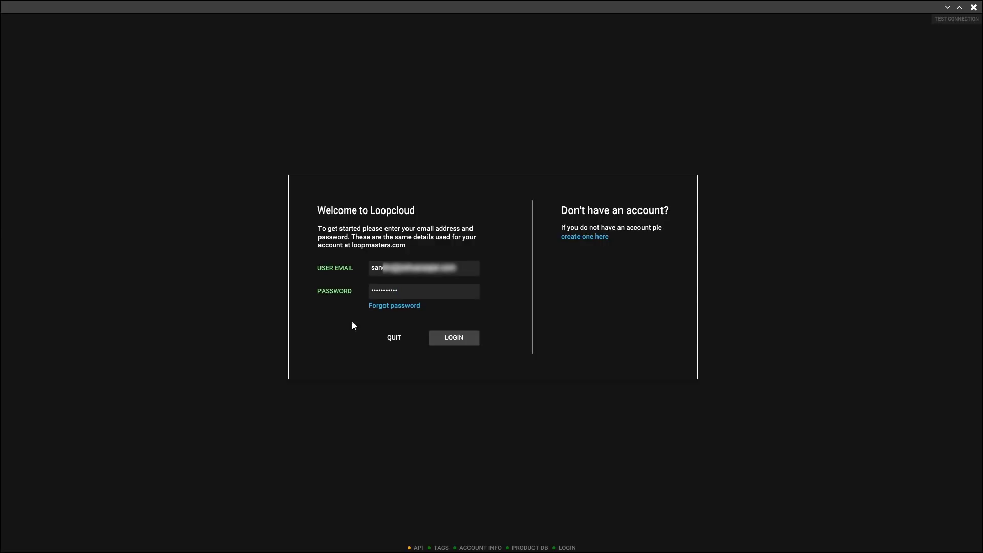
click(456, 339)
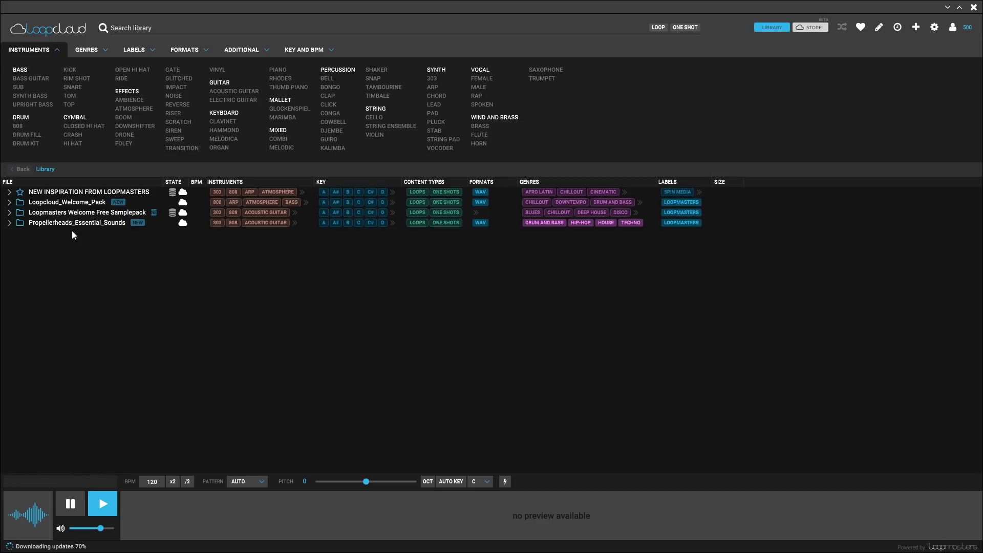
Look through the contents of the Propellerheads_Essential_Sounds, Loopcloud_Welcome_Pack and NEW INSPIRATION FROM LOOPMASTERS folders in the library.
click(11, 223)
click(12, 224)
click(10, 205)
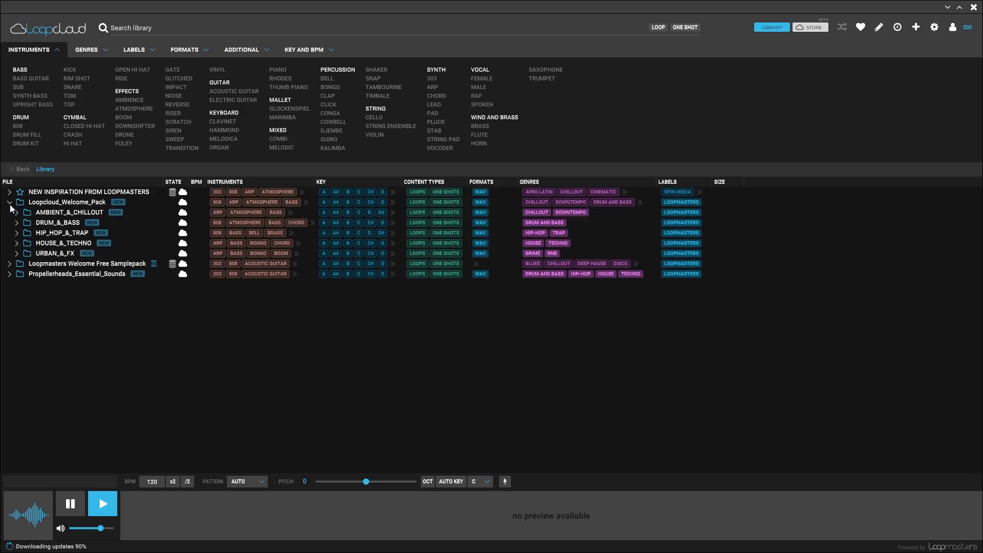
click(10, 204)
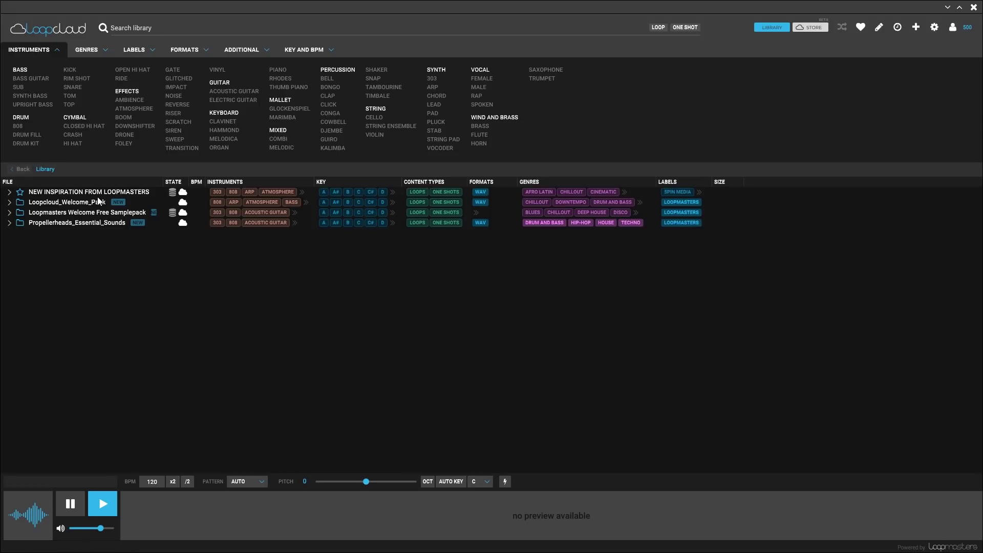
click(10, 192)
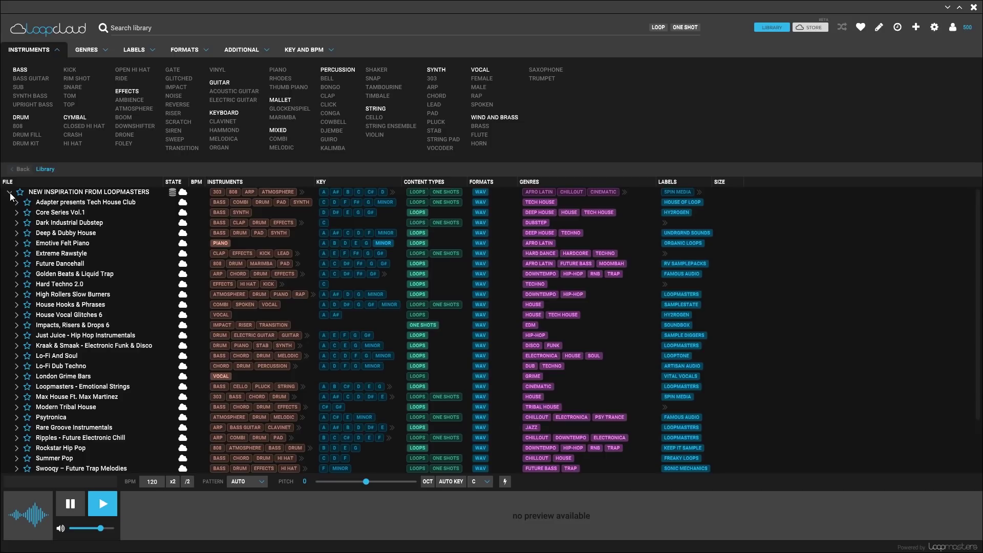
click(9, 193)
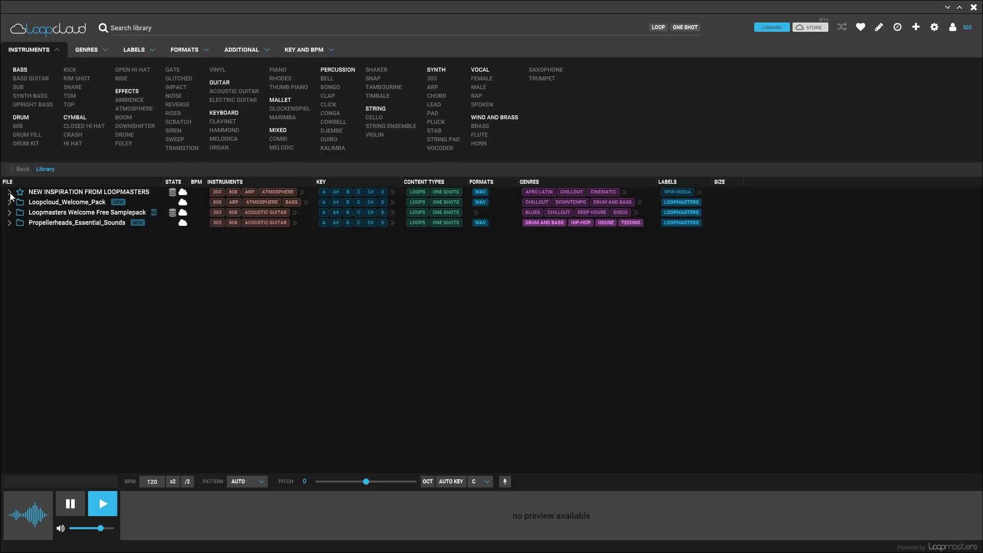
Examine the library's filter categories for instruments, genres, labels, formats and additional tags.
click(35, 52)
click(35, 51)
click(96, 50)
click(136, 50)
click(181, 50)
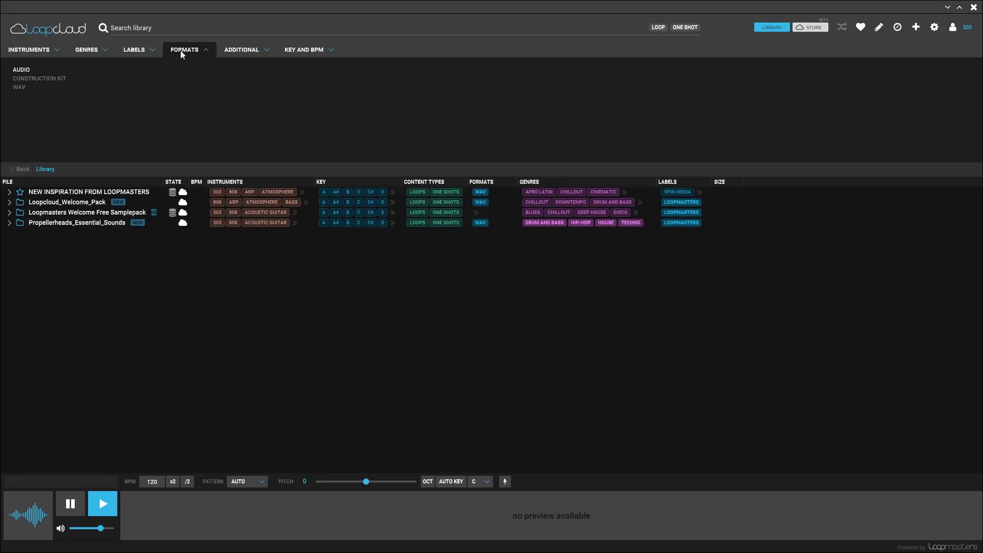
click(253, 49)
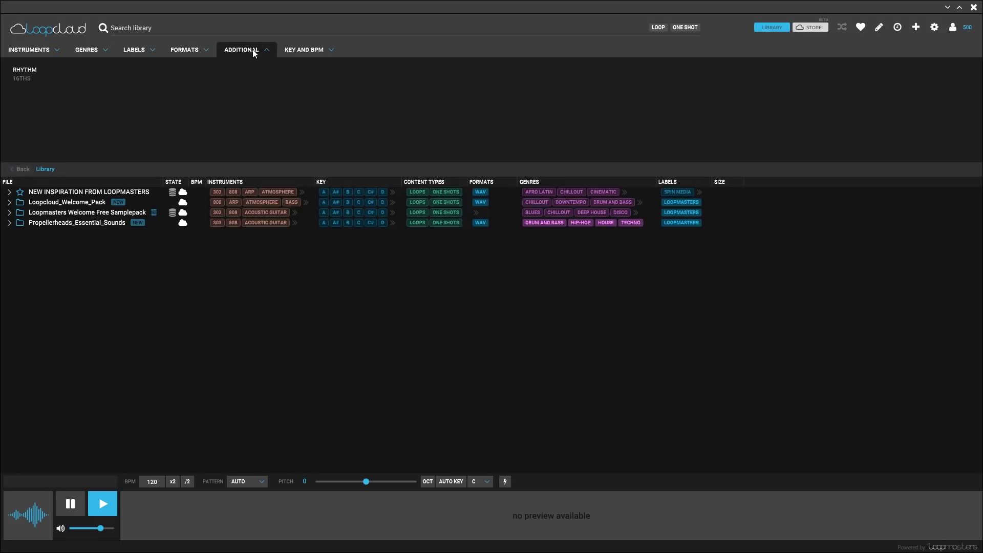
Filter the library to C minor samples between 117 and 170 BPM, and clear the search filters.
click(306, 49)
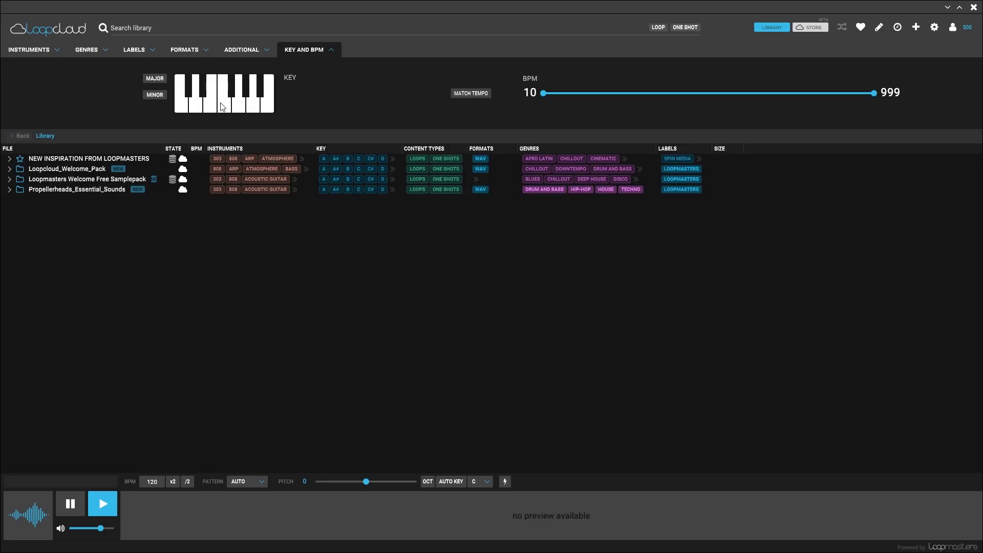
click(175, 101)
click(157, 111)
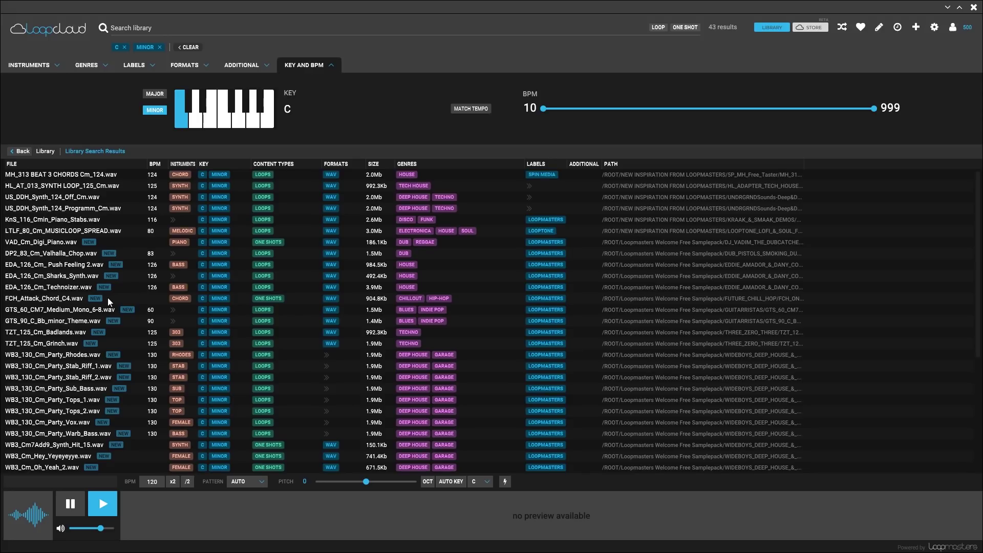
drag(544, 108, 661, 109)
drag(813, 107, 719, 108)
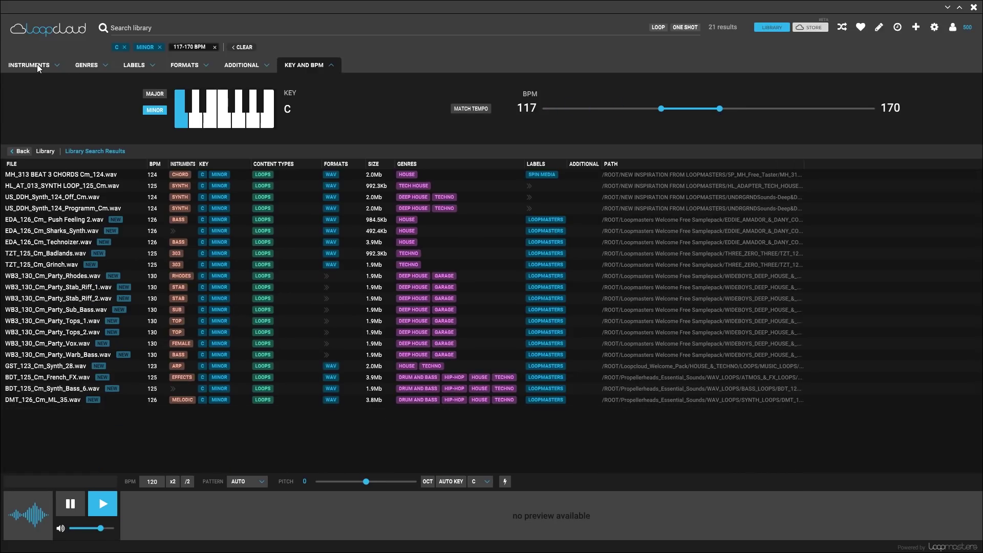
click(235, 47)
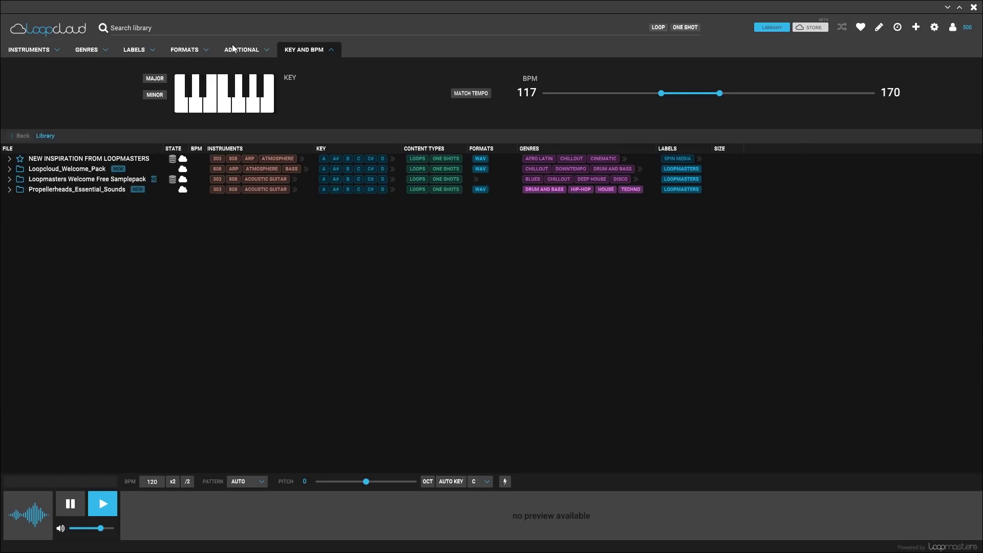
Browse Propellerheads_Essential_Sounds to BASS_LOOPS under WAV_LOOPS, and preview 75_A#m_SD_Bass_Loop_01.wav.
click(34, 49)
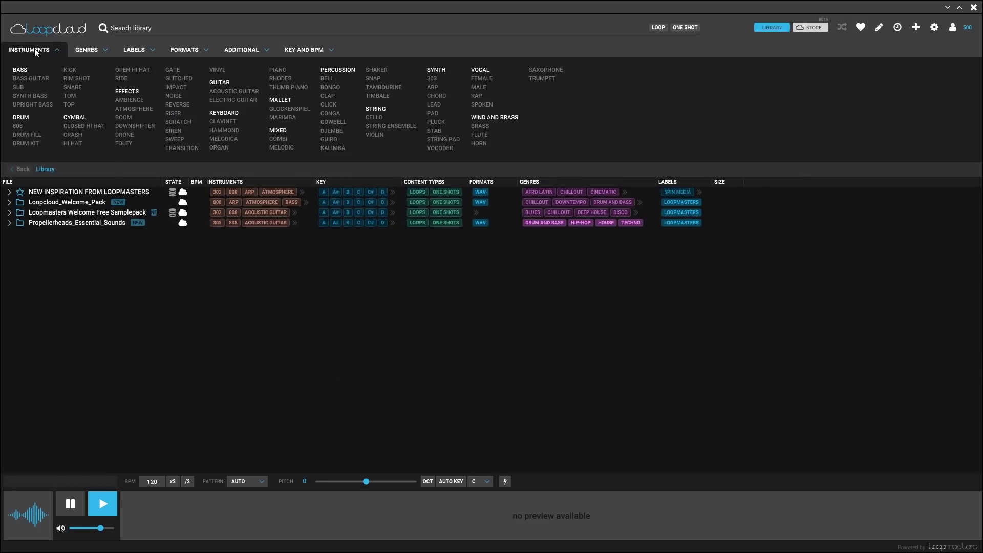
click(9, 223)
click(17, 233)
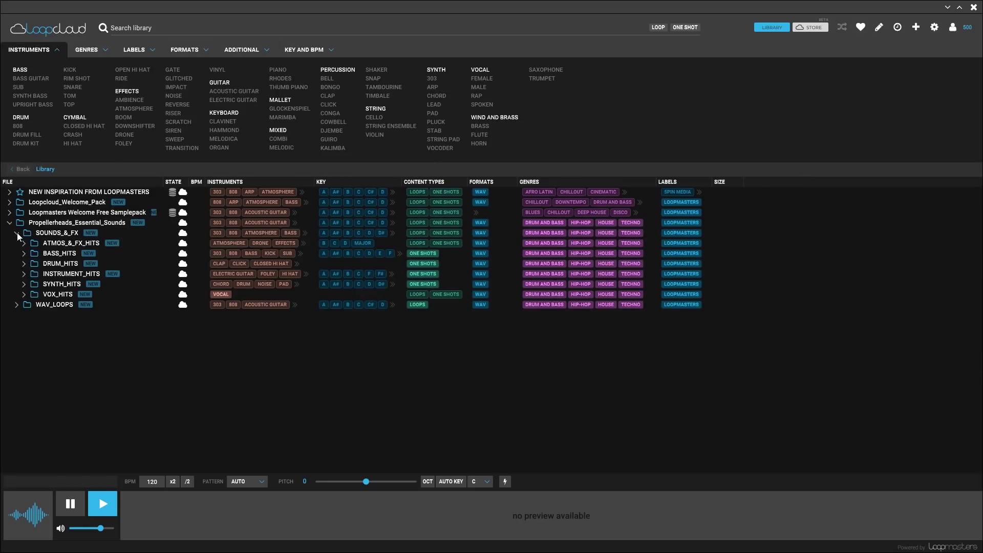
click(16, 304)
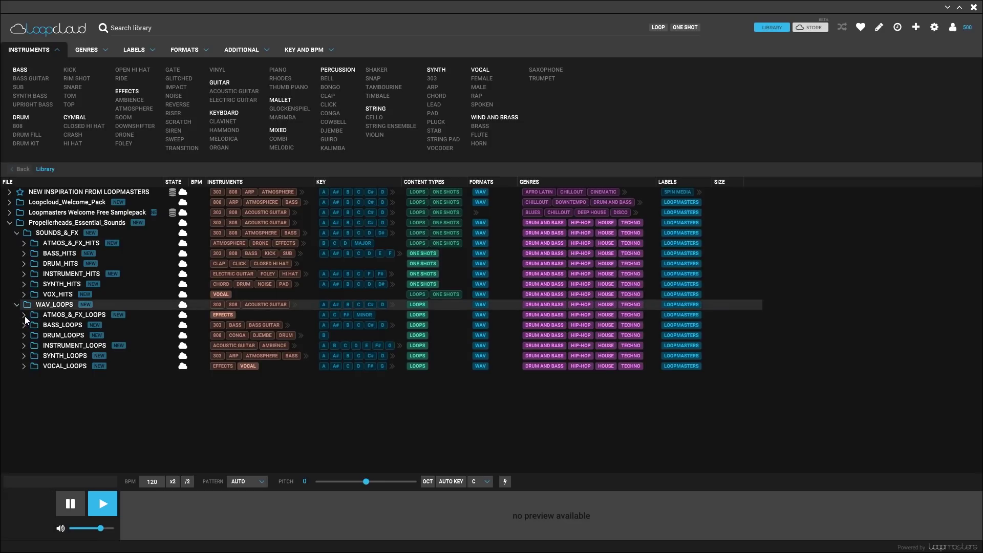
click(24, 317)
click(24, 316)
click(23, 325)
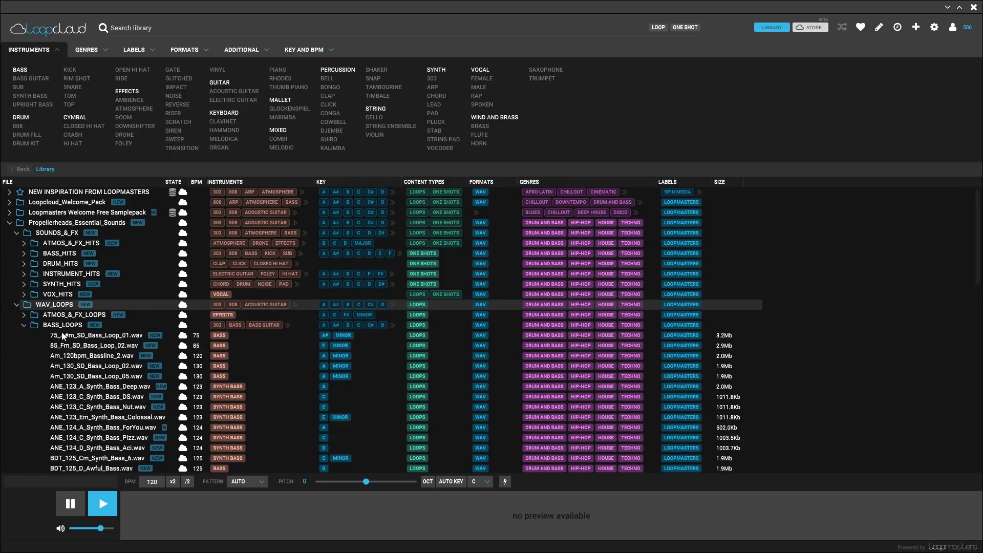
click(93, 339)
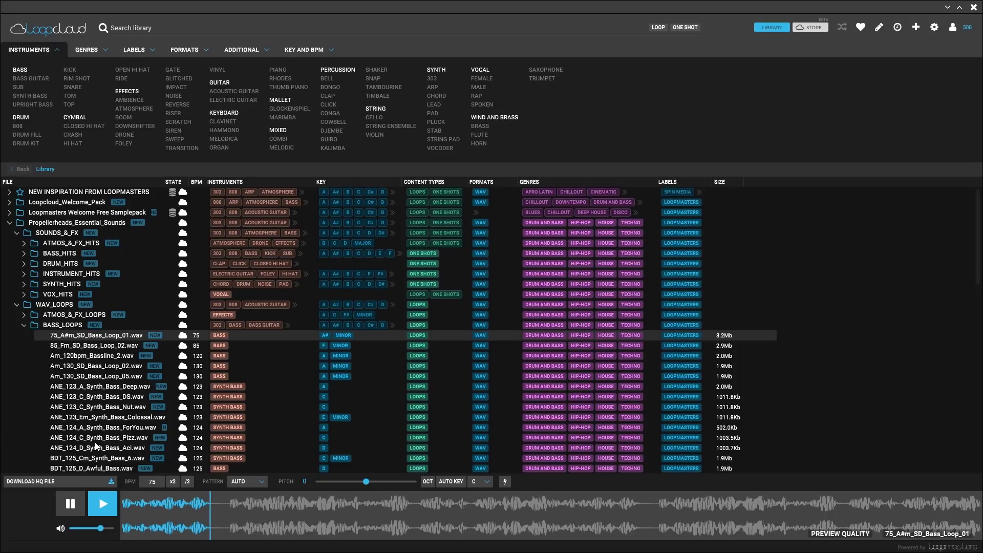
click(75, 503)
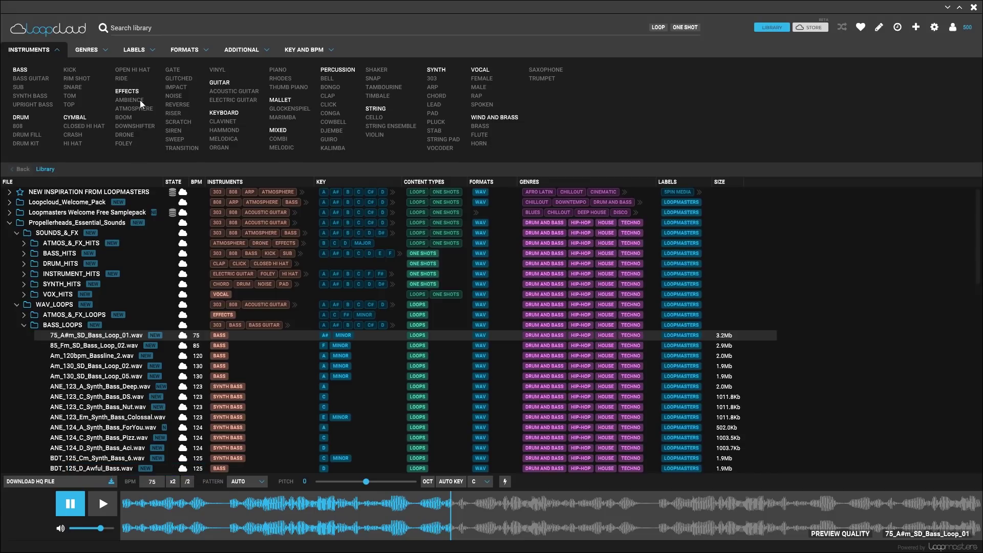
Search the library for "vocal" and return to the collapsed library folder list.
click(145, 25)
text(vocal)
key(Return)
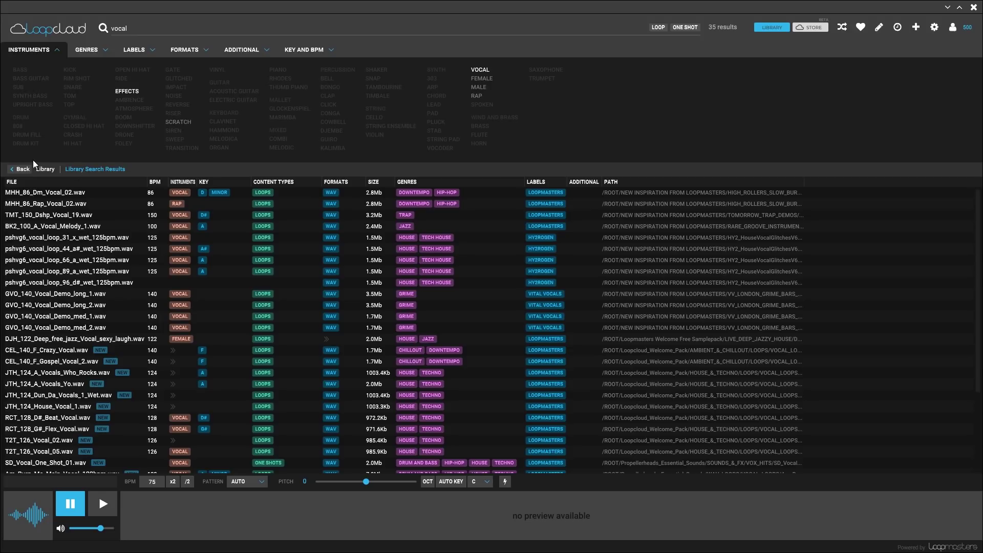
click(22, 170)
click(9, 223)
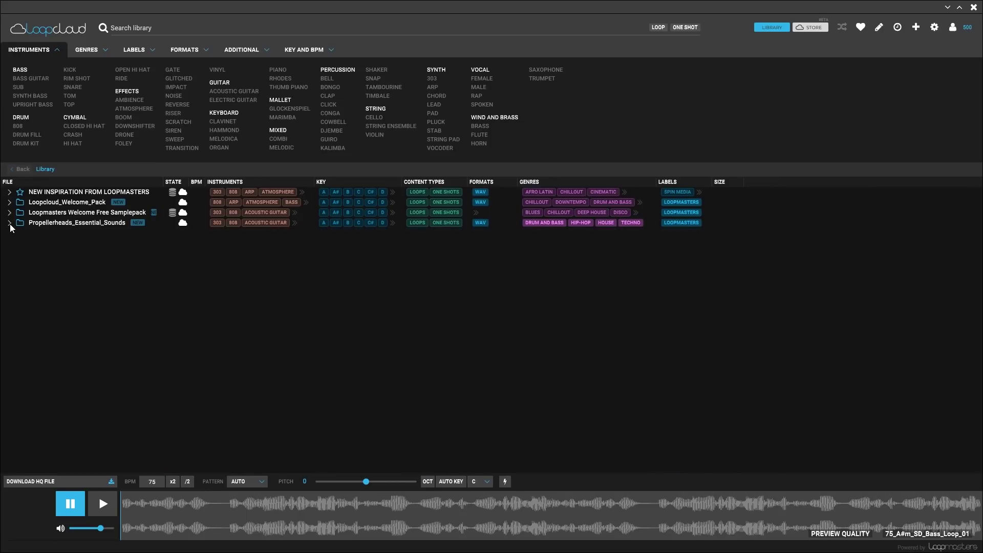
Look over the sample packs in the Loopcloud store and its instrument filter categories.
click(810, 29)
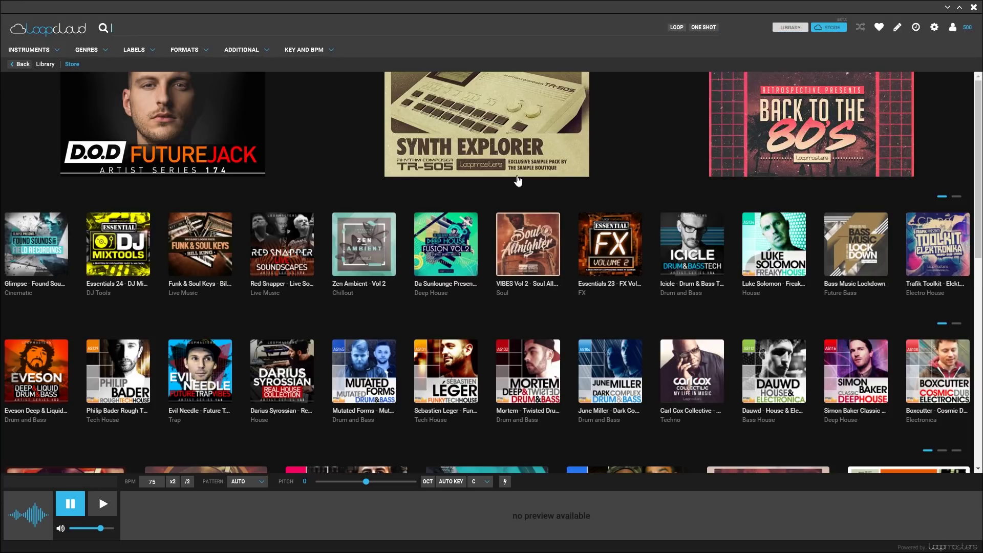
mouse_move(447, 251)
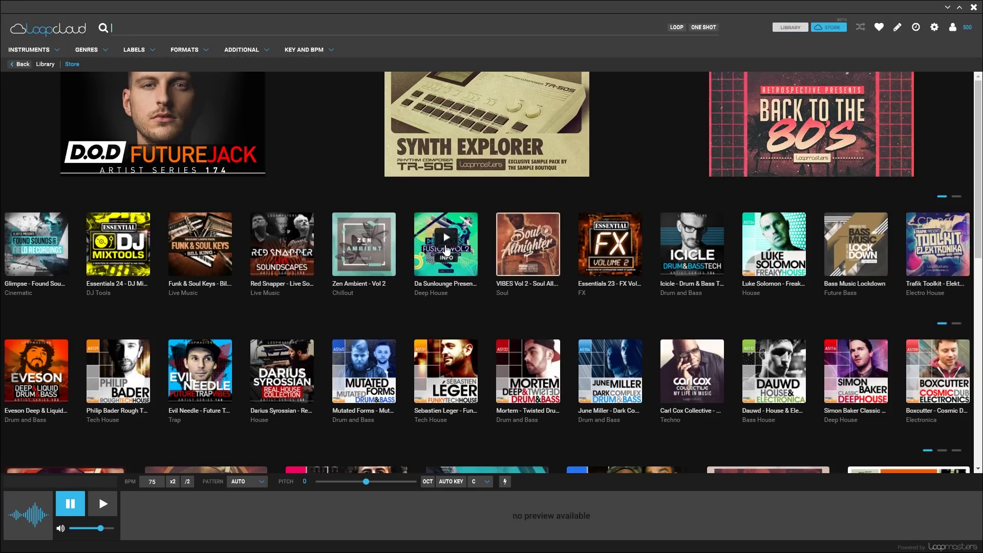
click(30, 49)
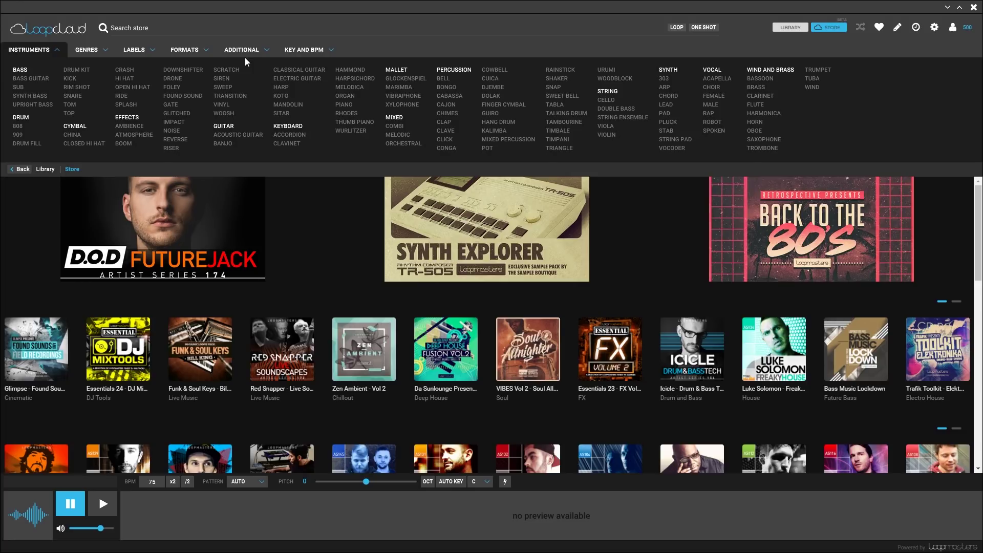
click(33, 51)
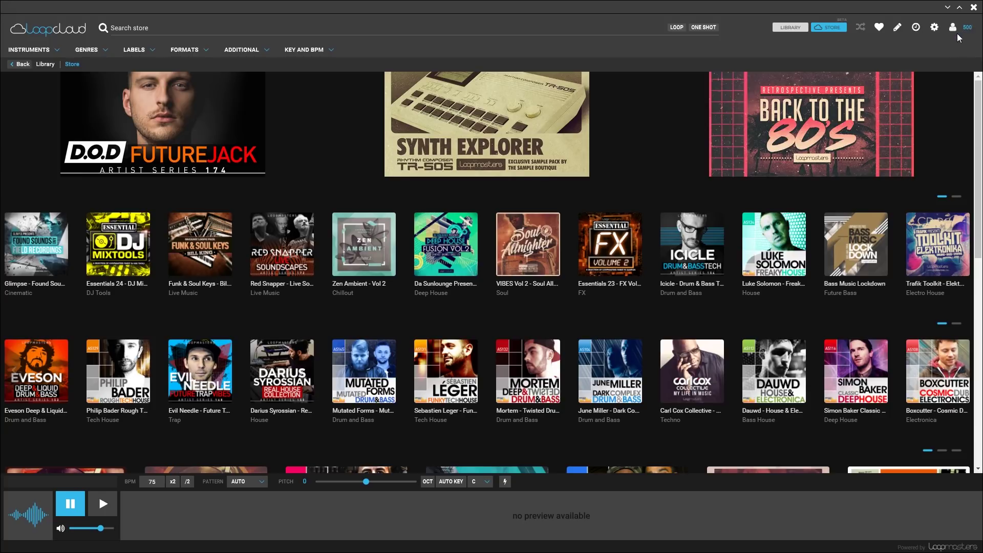
mouse_move(637, 120)
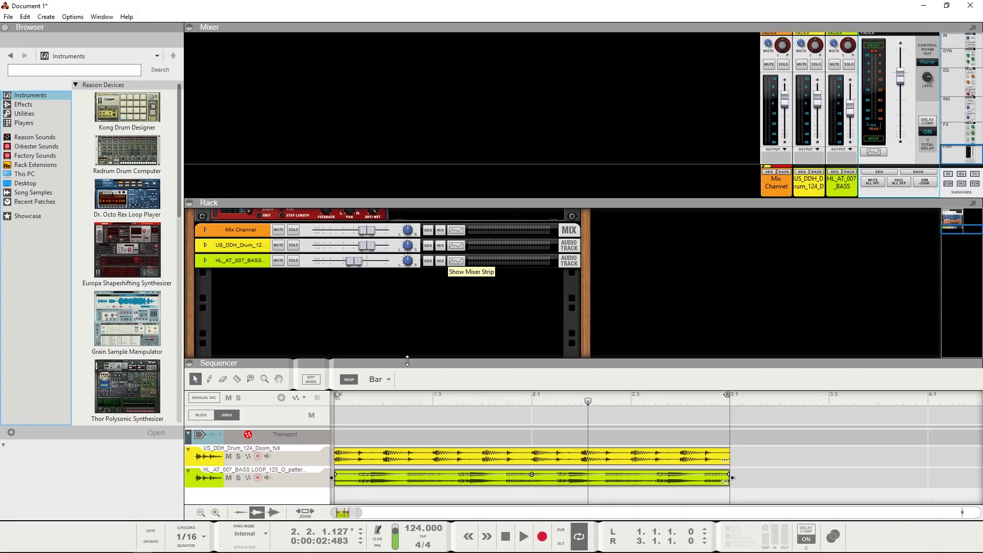
Play the drum and bass loops in Reason's sequencer and stop playback.
key(space)
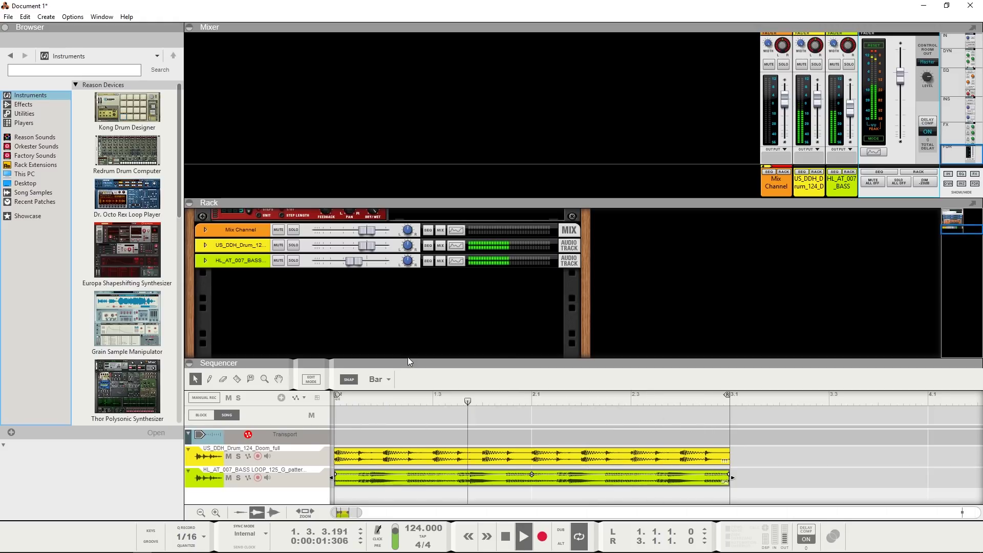
key(space)
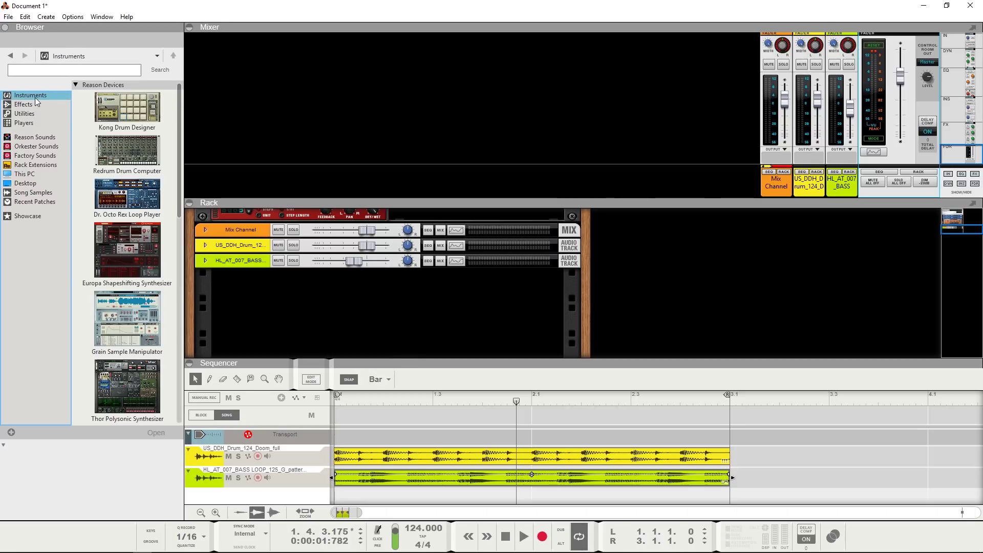
Search Reason's browser for "loopcloud" and add the Loopcloud VST plugin to the rack below the audio tracks.
click(36, 73)
text(loopcloud)
key(Return)
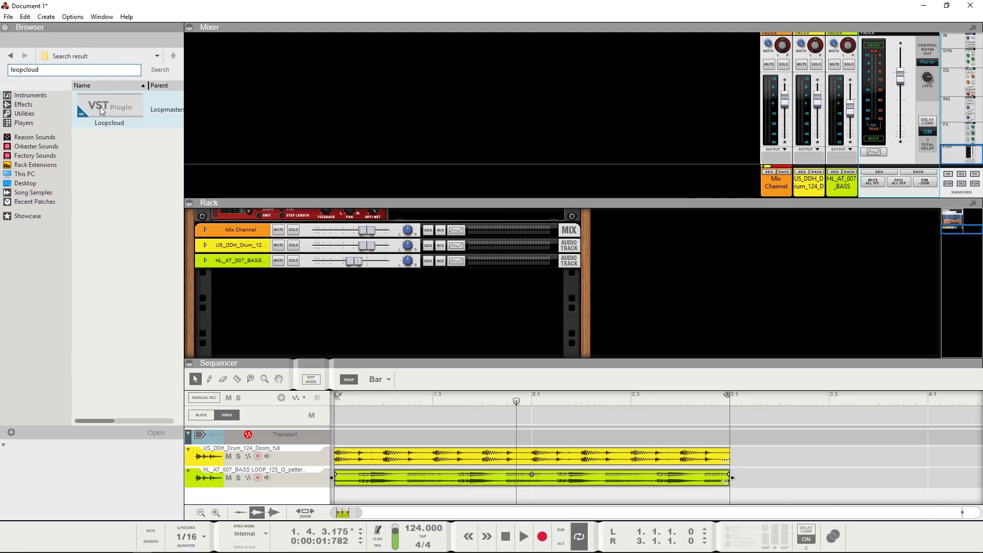
drag(103, 106, 253, 293)
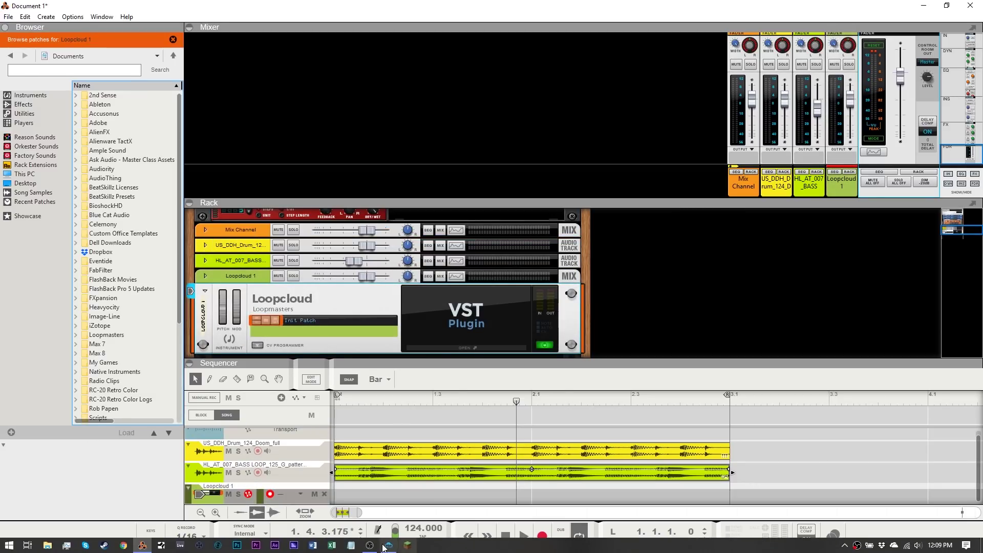
Switch to Loopcloud and preview HL_AT_007_BASS LOOP_125_G with its window moved aside to reveal the plugin in Reason's rack.
click(387, 547)
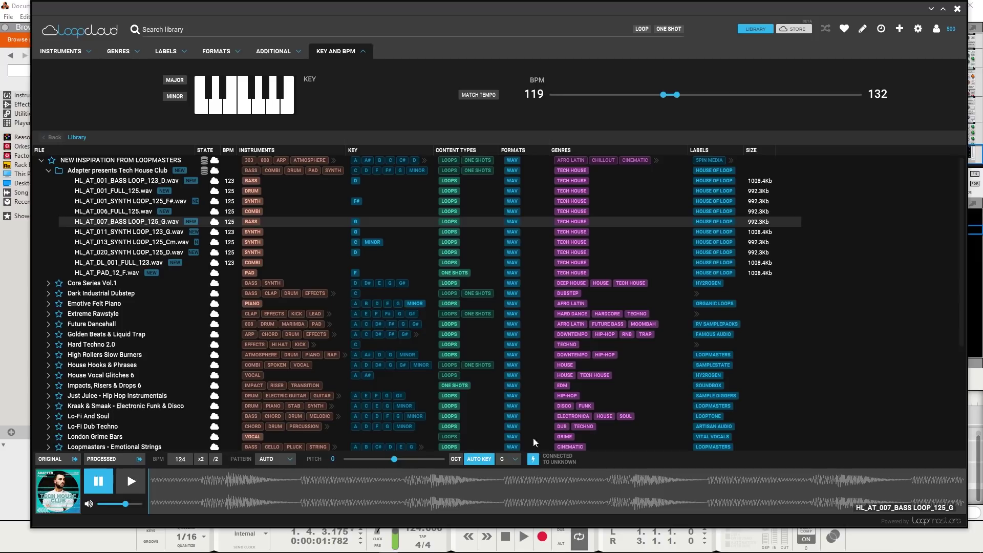
click(129, 483)
drag(182, 12, 745, 46)
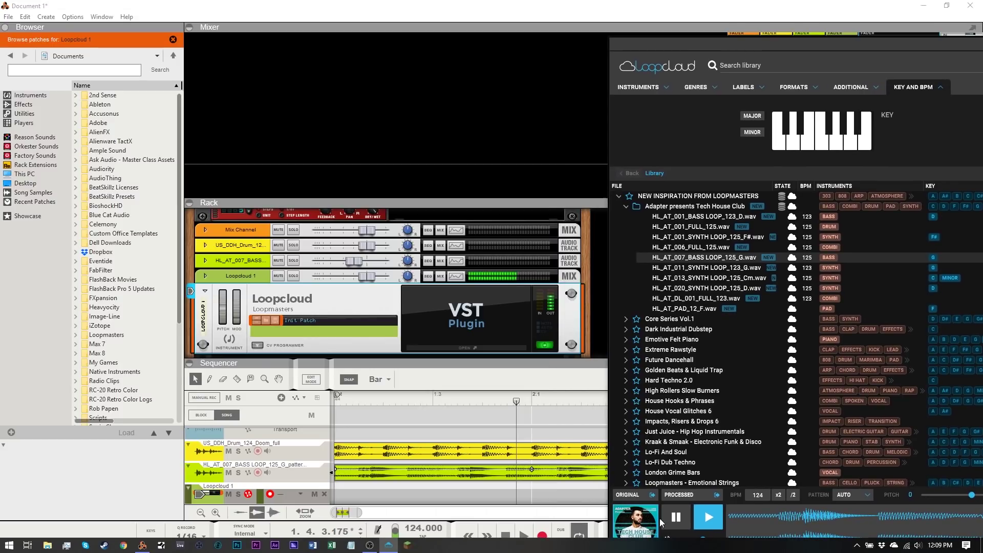
click(676, 517)
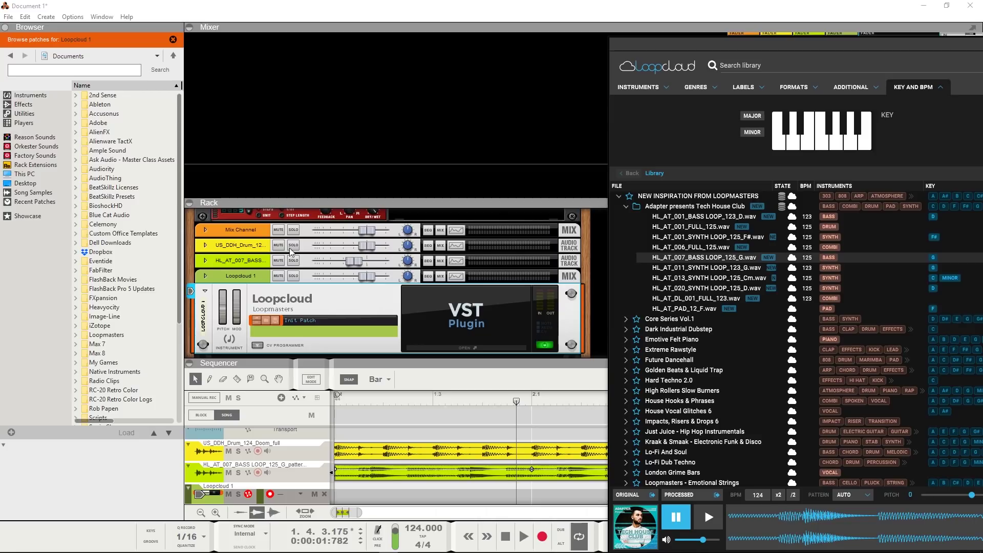
Filter the Loopcloud library to Synth samples at 119–130 BPM and move its window aside to reveal Reason's rack.
drag(664, 41, 358, 9)
click(324, 53)
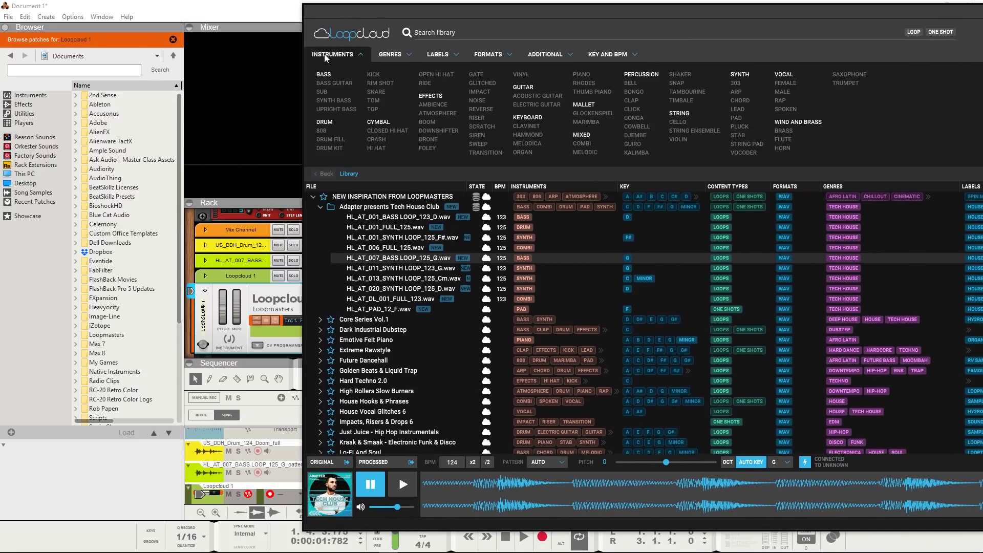
click(737, 75)
click(600, 70)
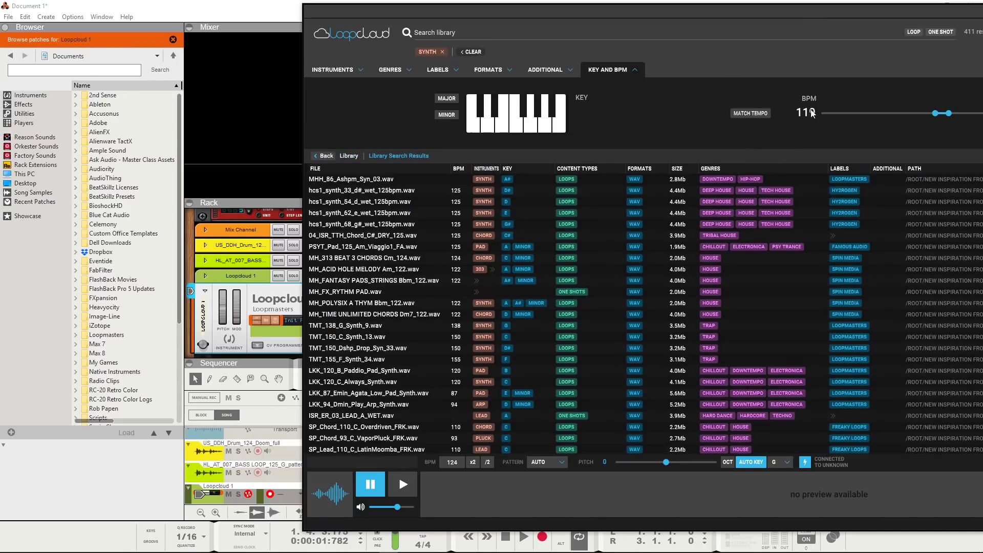
drag(824, 29, 699, 50)
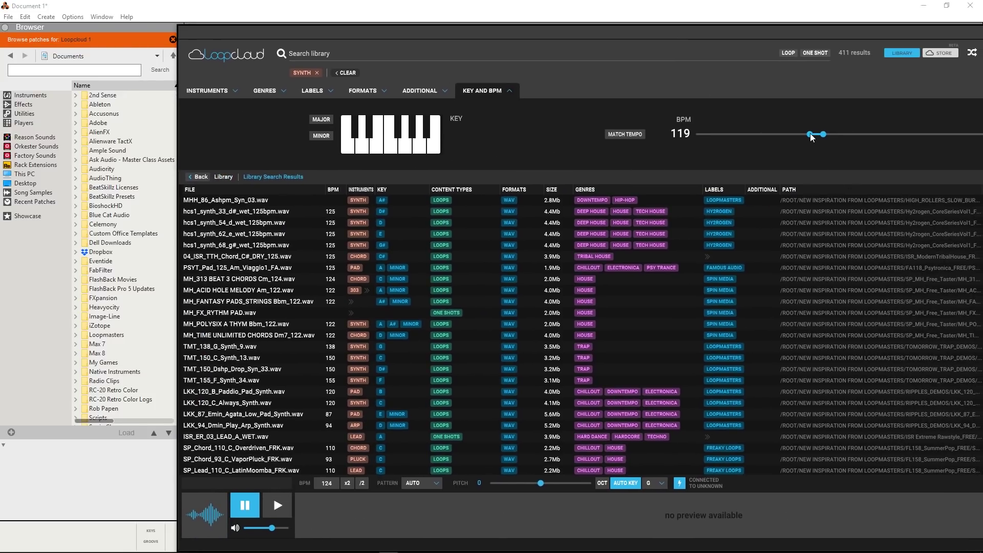
drag(795, 32, 634, 64)
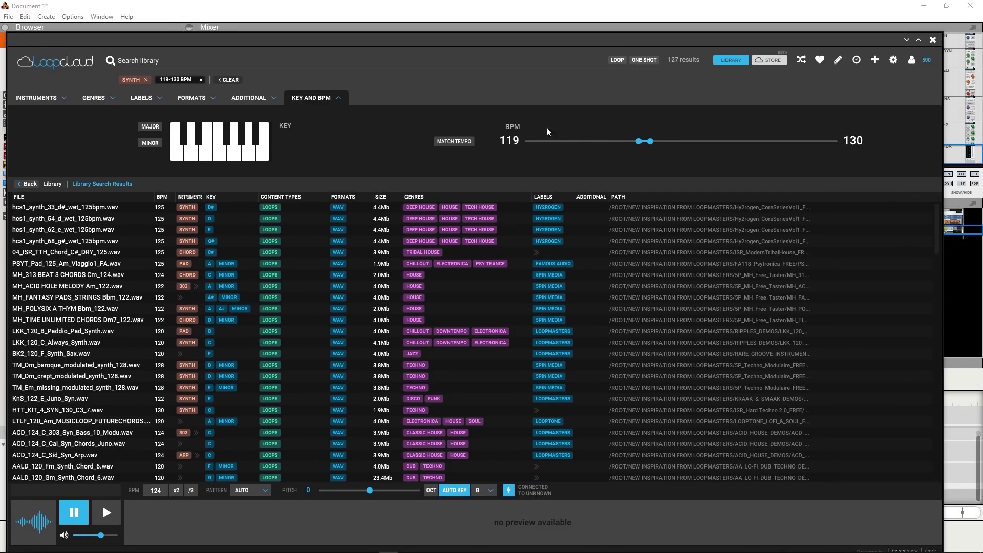
drag(325, 39, 489, 31)
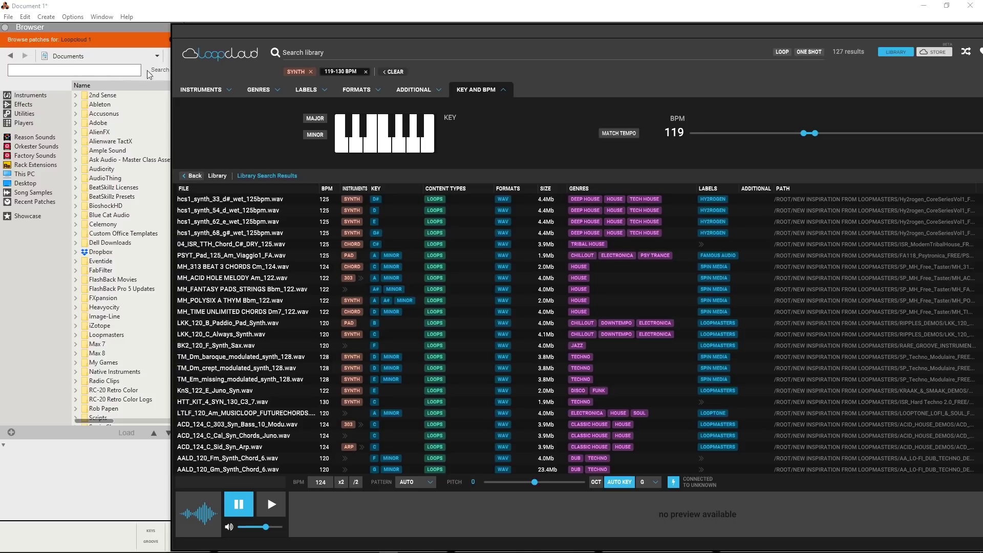
drag(173, 32, 392, 31)
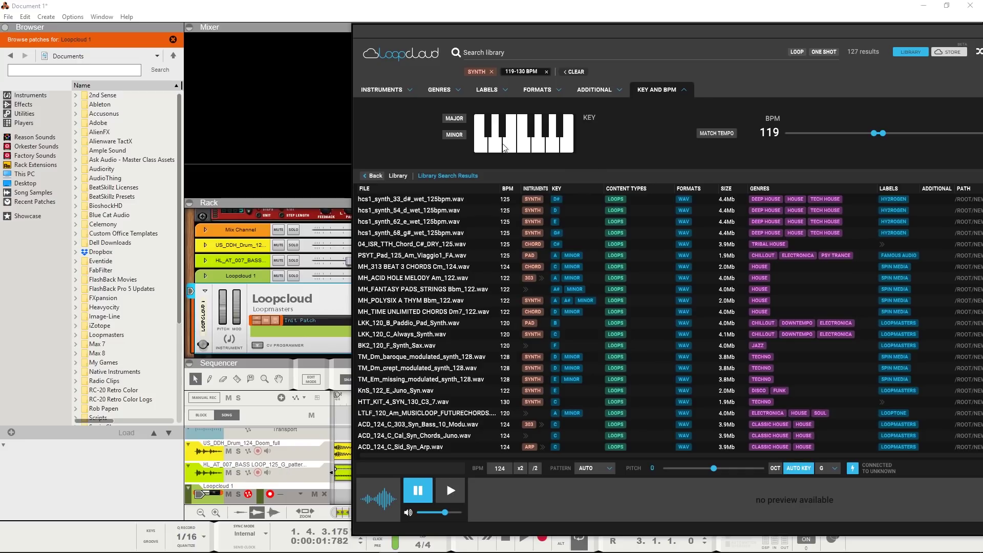
Try filtering the synth results by key G, remove that filter, and choose G as the Auto Key target.
click(537, 149)
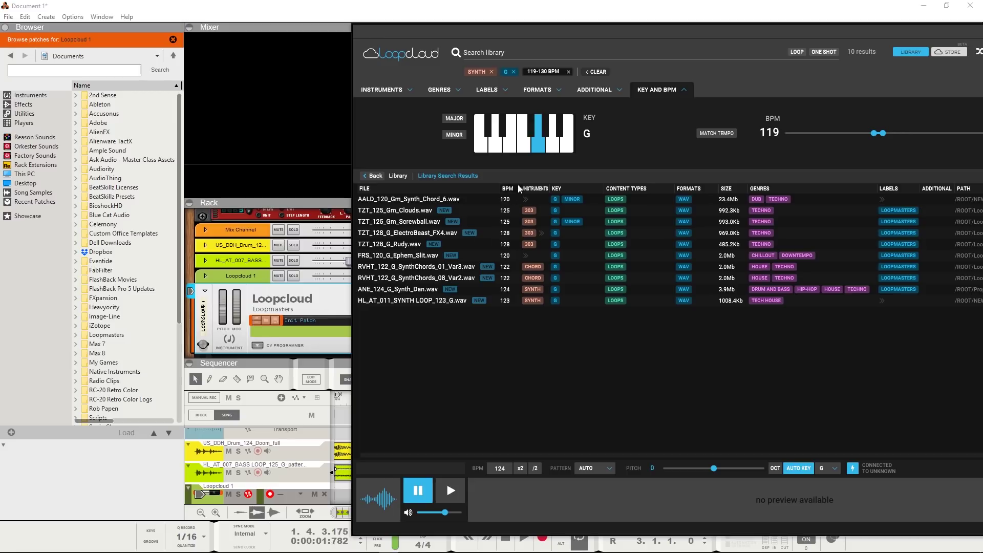
click(514, 72)
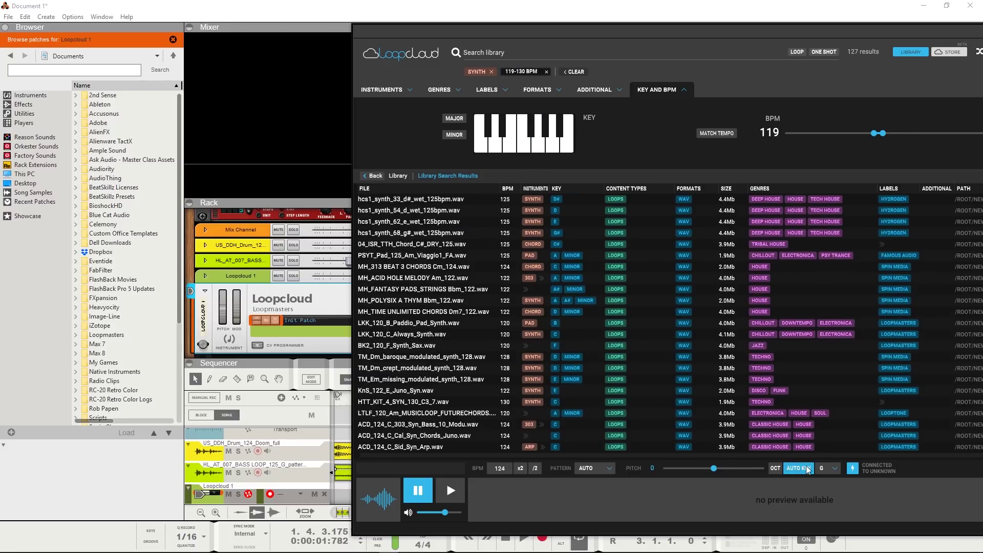
click(823, 467)
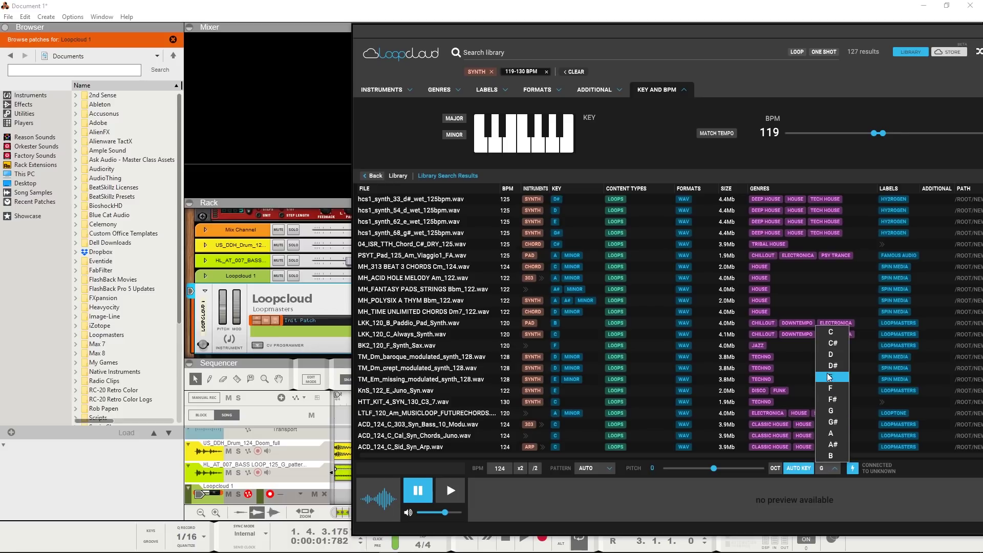
click(837, 413)
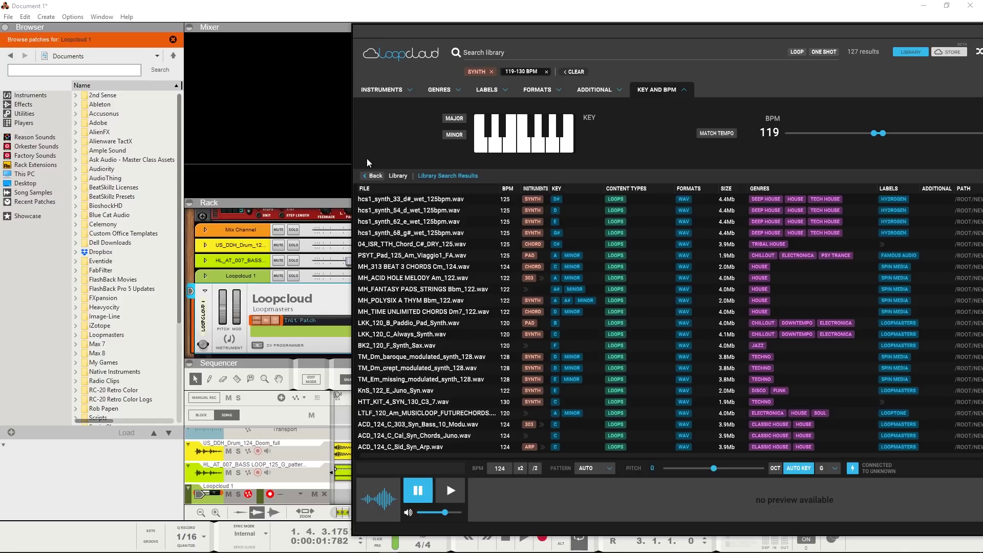
Start playback in Reason and switch to Loopcloud to preview hcs1_synth_62_e_wet_125bpm.wav alongside the loops.
click(231, 7)
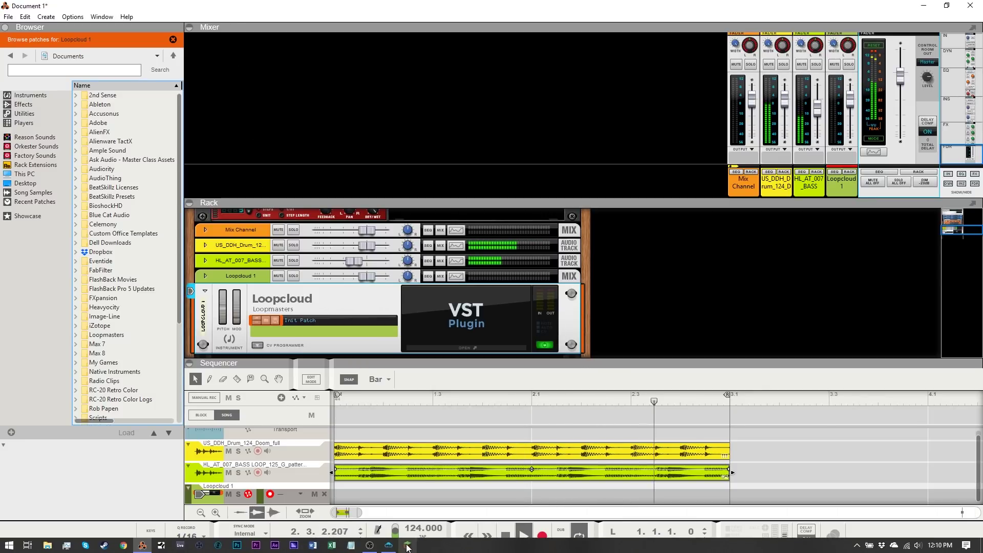
click(388, 545)
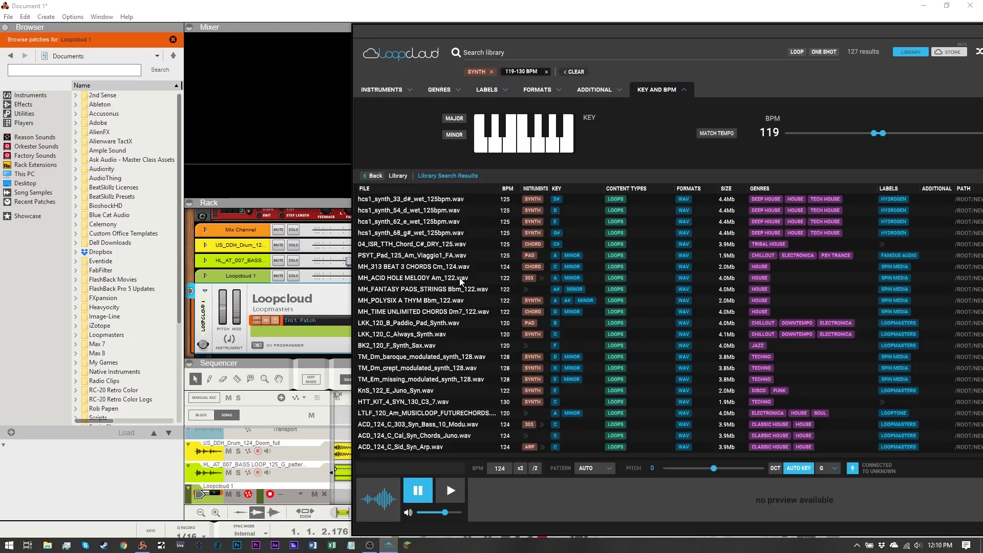
click(436, 224)
click(447, 496)
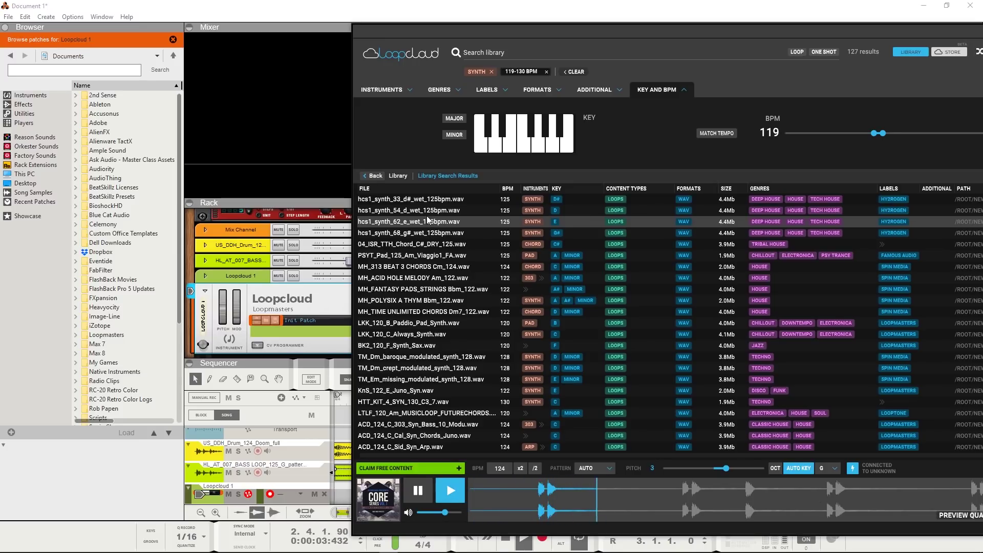
Preview hcs1_synth_54_d_wet_125bpm.wav, hcs1_synth_68_g#_wet_125bpm.wav and 04_ISR_TTH_Chord_C#_DRY_125.wav, ending with playback stopped.
click(428, 212)
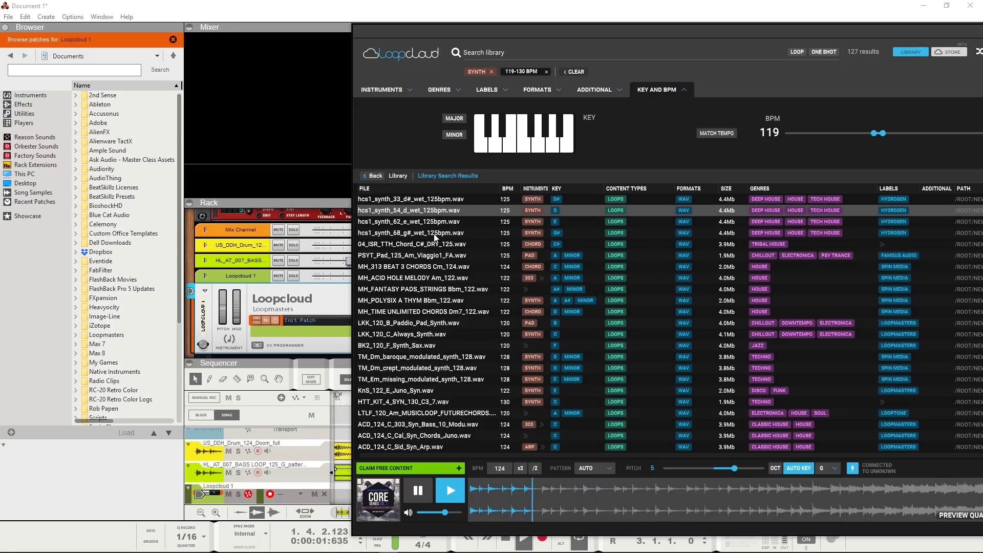
click(435, 235)
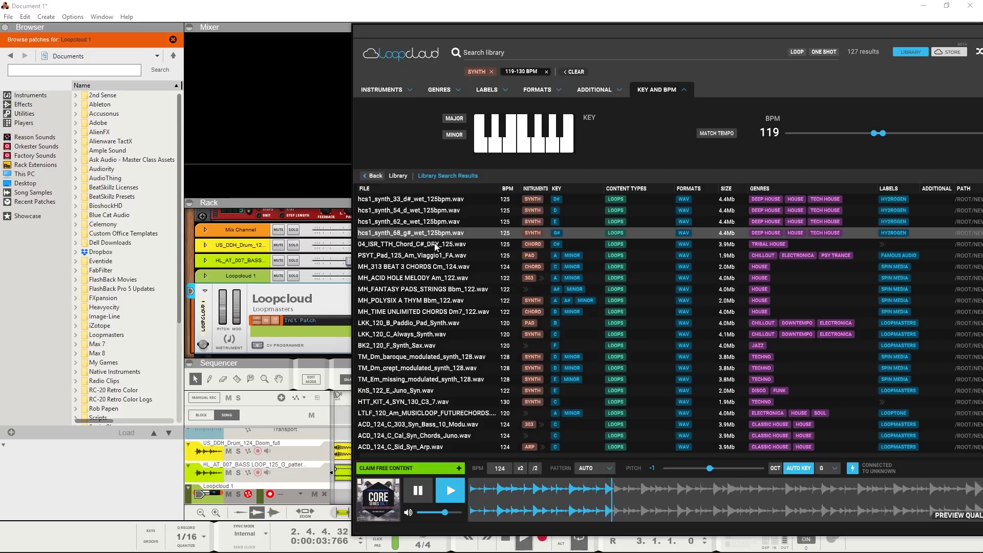
click(436, 245)
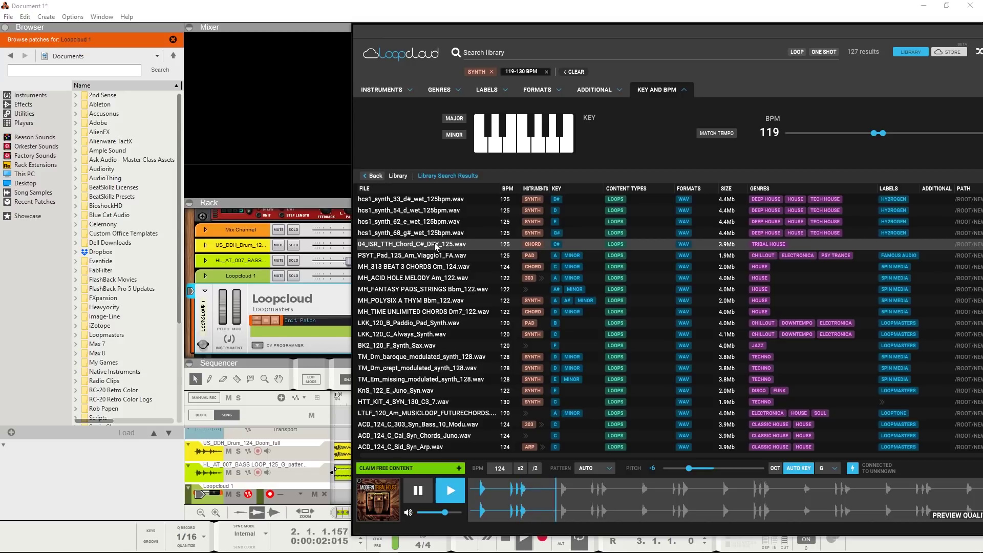
click(159, 468)
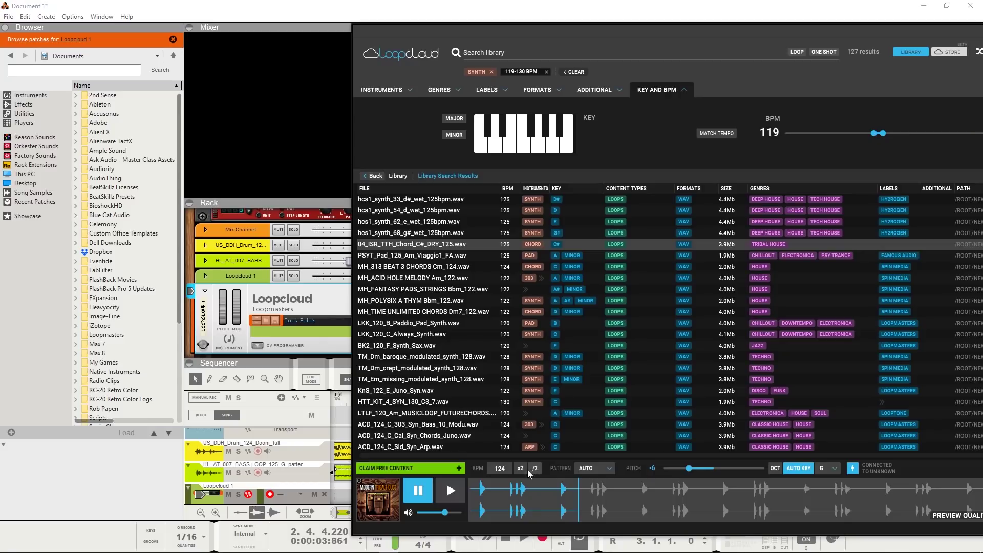
Shift the chord loop's pitch up an octave to 6 and preview it on its own.
click(388, 551)
click(775, 469)
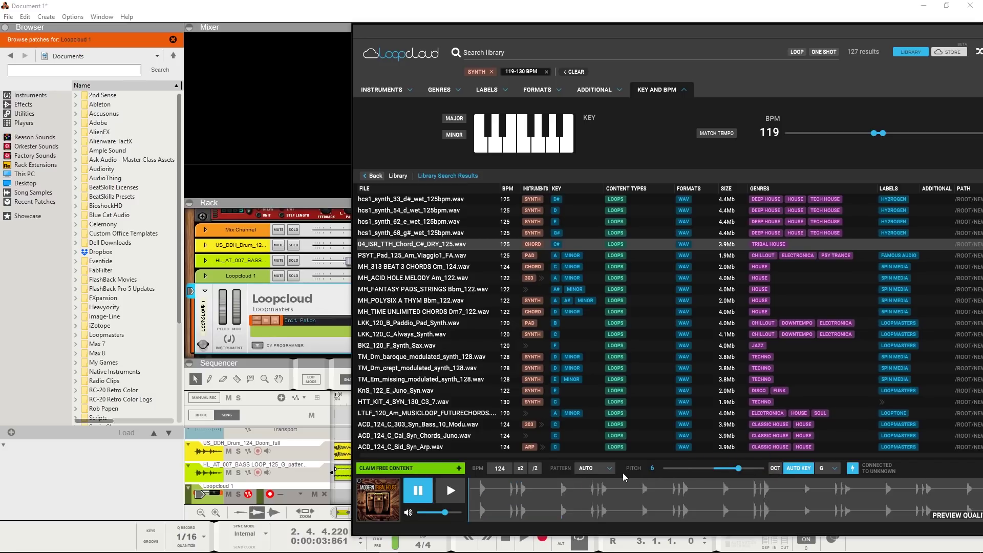
click(450, 490)
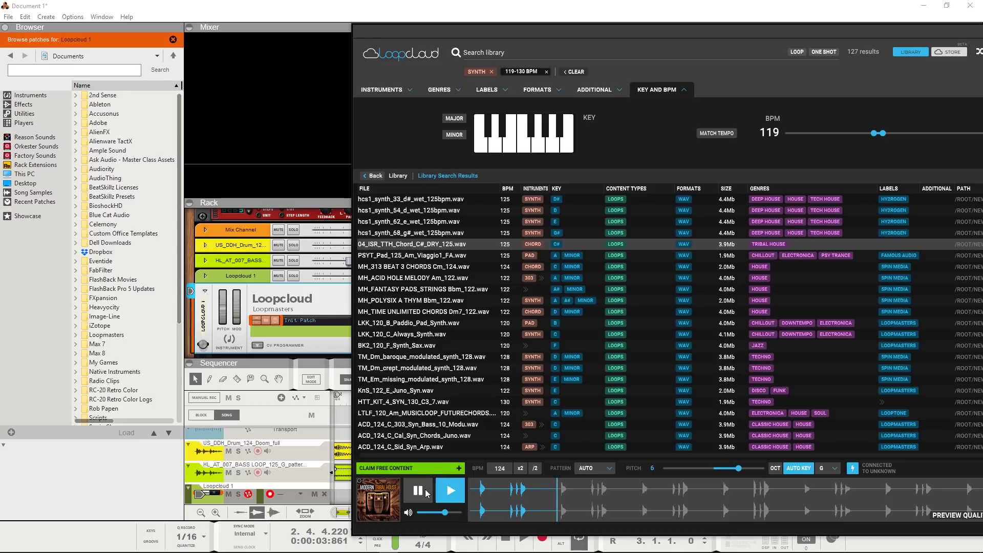
click(427, 493)
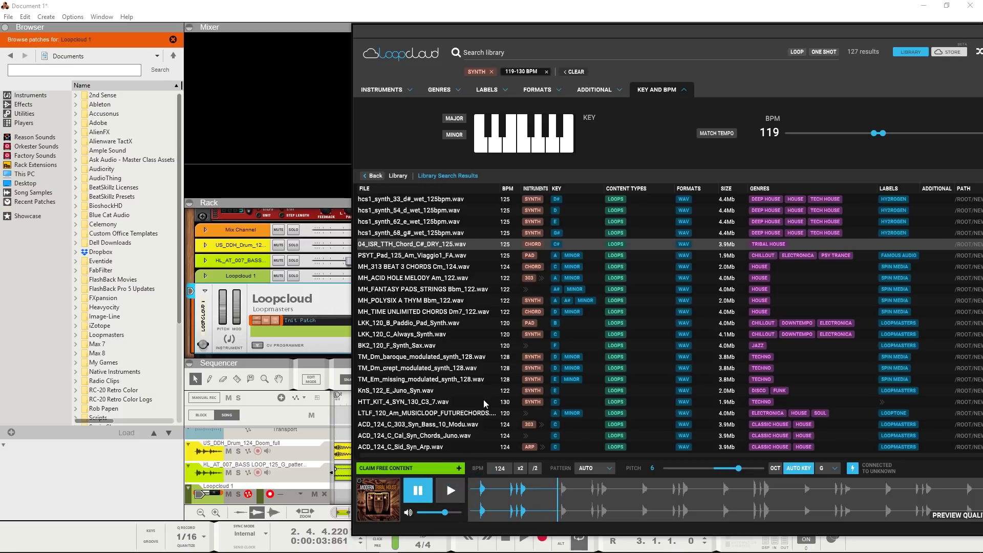
Enable FX send 2 on the Loopcloud 1 channel in Reason's mixer and play the chord loop from Loopcloud through it.
click(331, 297)
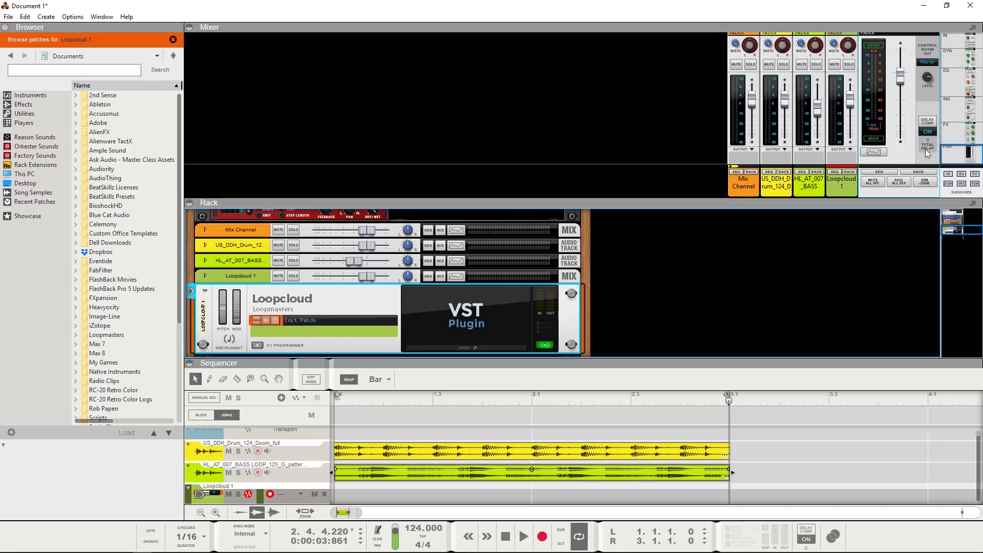
drag(947, 149, 954, 130)
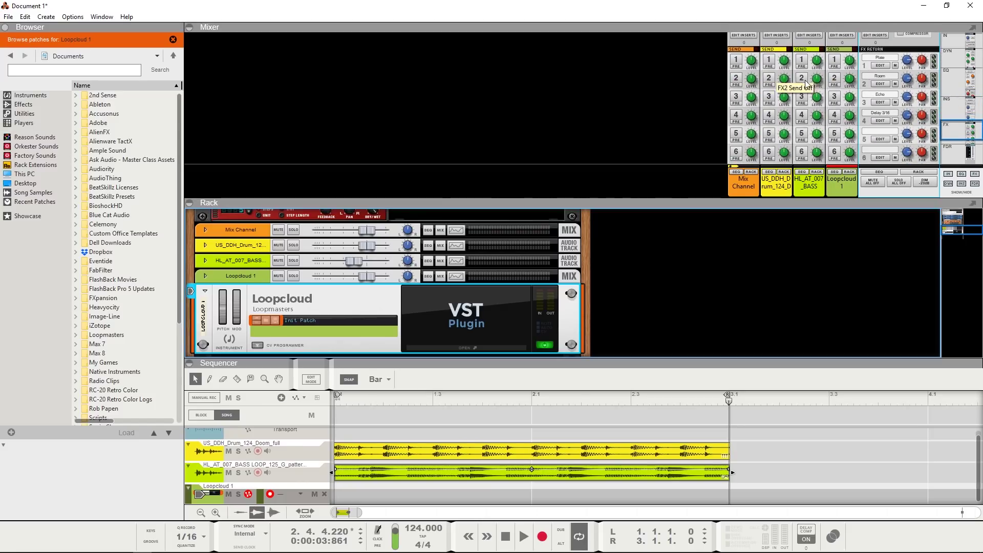
click(832, 81)
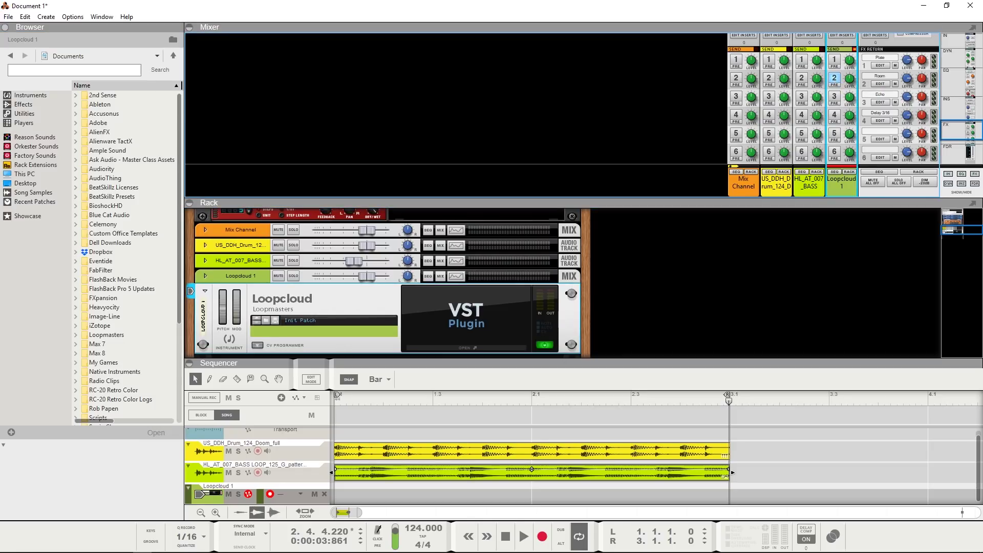
click(389, 548)
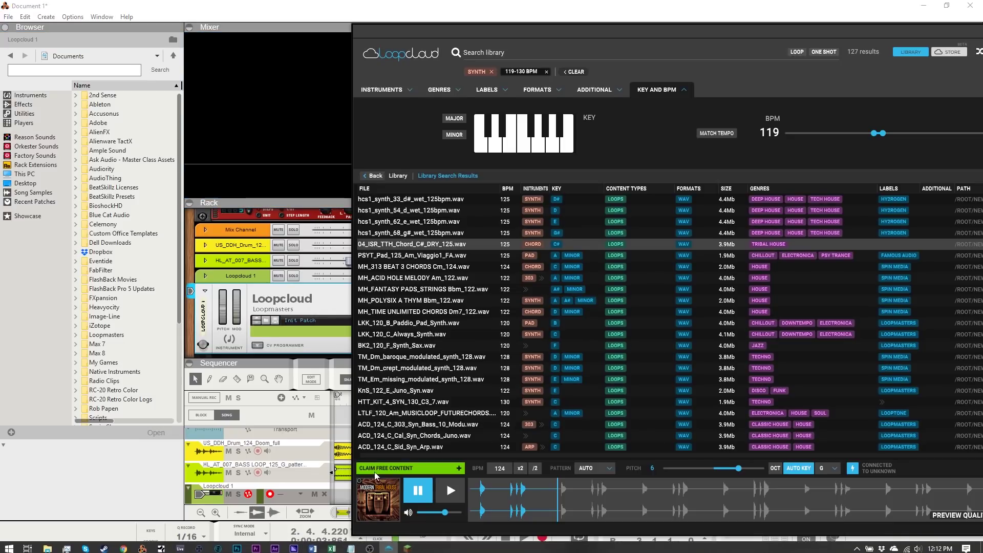
click(451, 490)
click(318, 13)
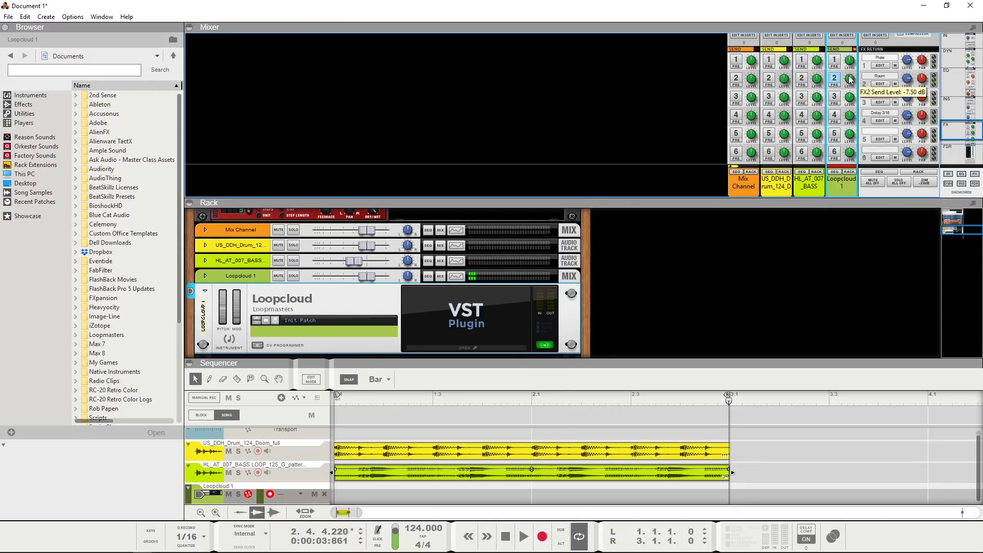
Use FX sends 1 and 3 instead of 2 on the Loopcloud 1 channel, adjust send 3's level, and start Reason's playback.
click(834, 97)
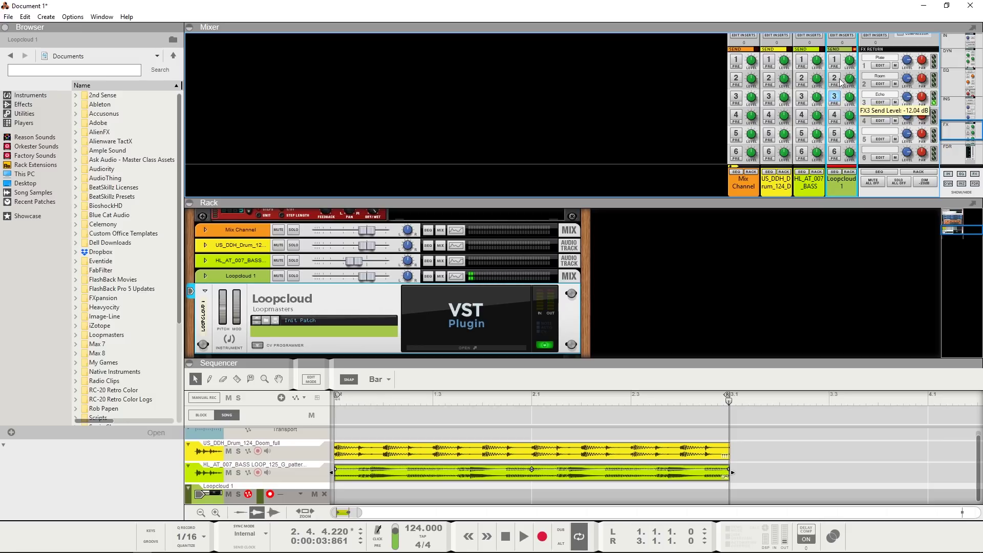
click(834, 60)
drag(849, 97, 847, 104)
key(space)
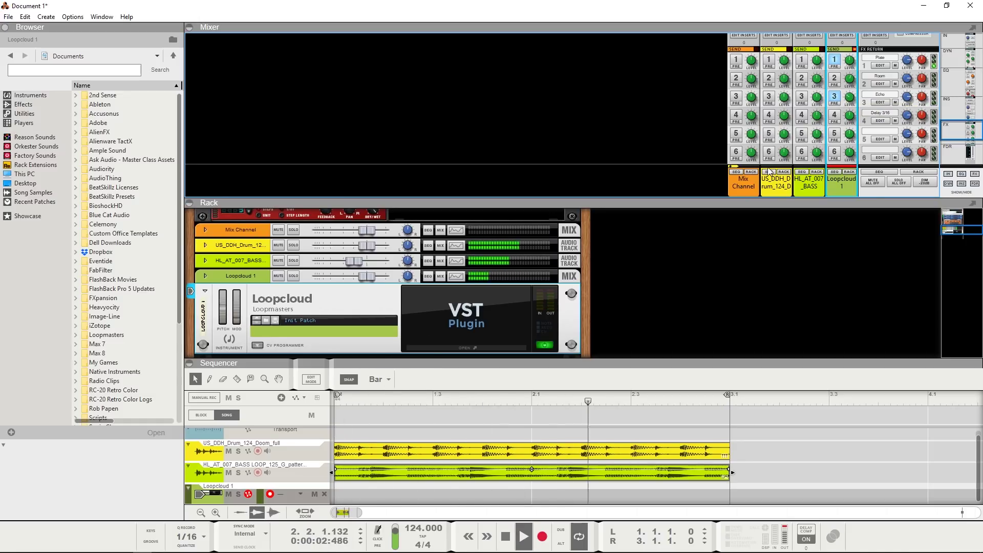
Lower the HL_AT_007_BASS channel fader to -10.32 dB in the mixer and stop playback.
click(957, 104)
drag(957, 104, 947, 156)
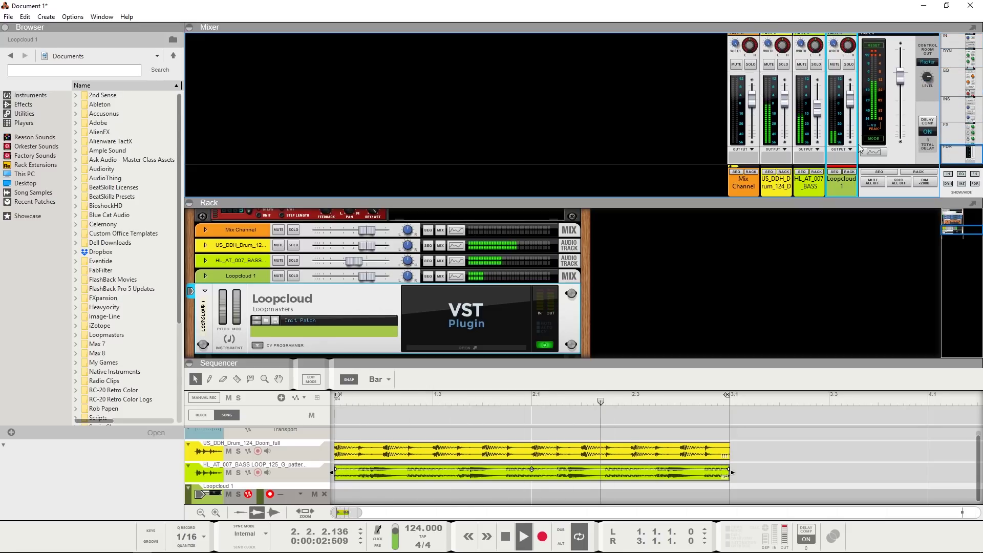
click(818, 115)
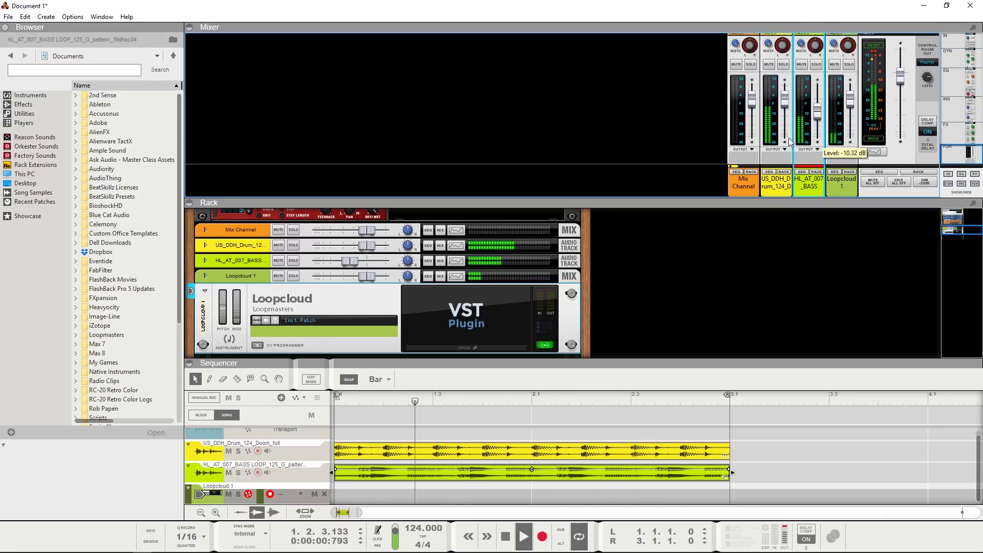
key(space)
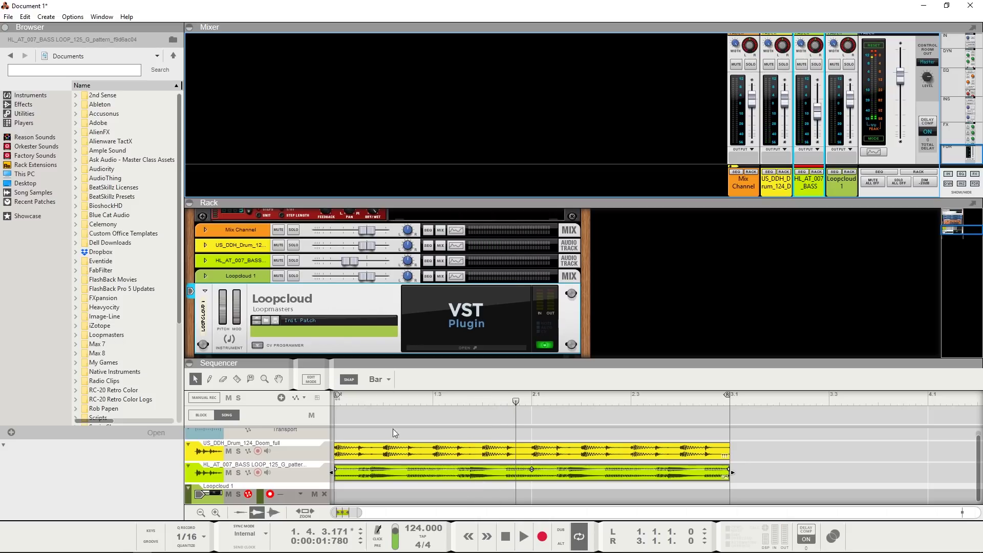
Switch to Loopcloud, claim the free 04_ISR_TTH_Chord_C#_DRY_125.wav, open it in the library and download its HQ file.
click(388, 545)
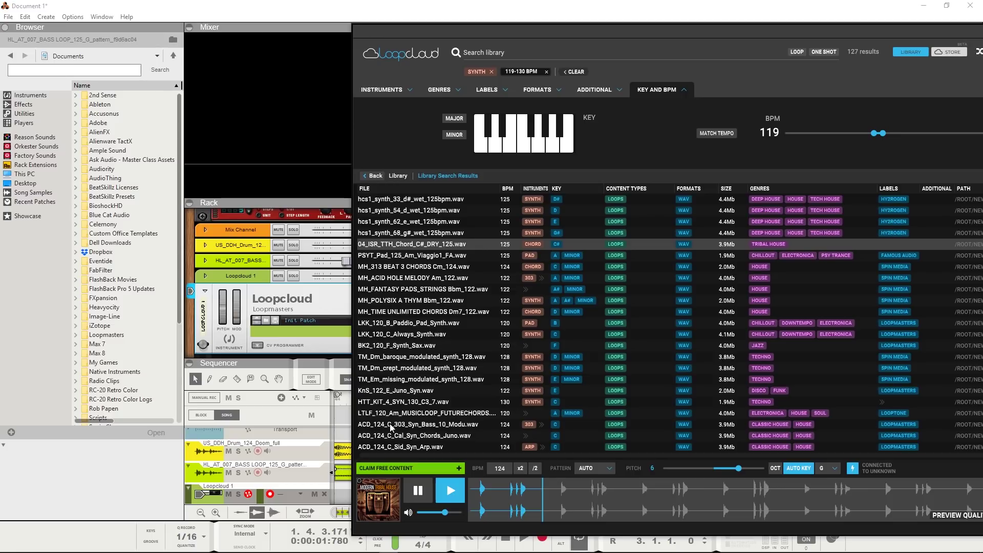
click(388, 468)
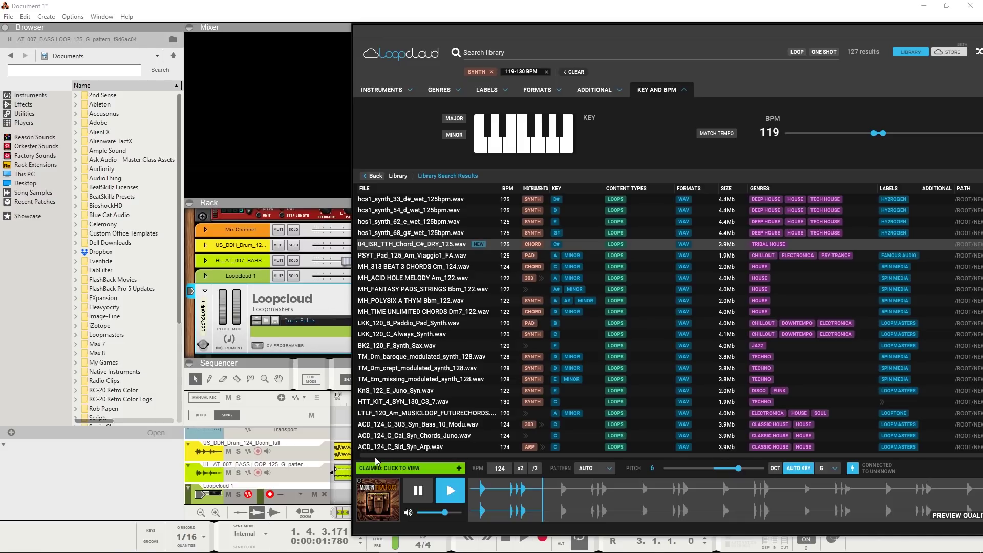
click(390, 469)
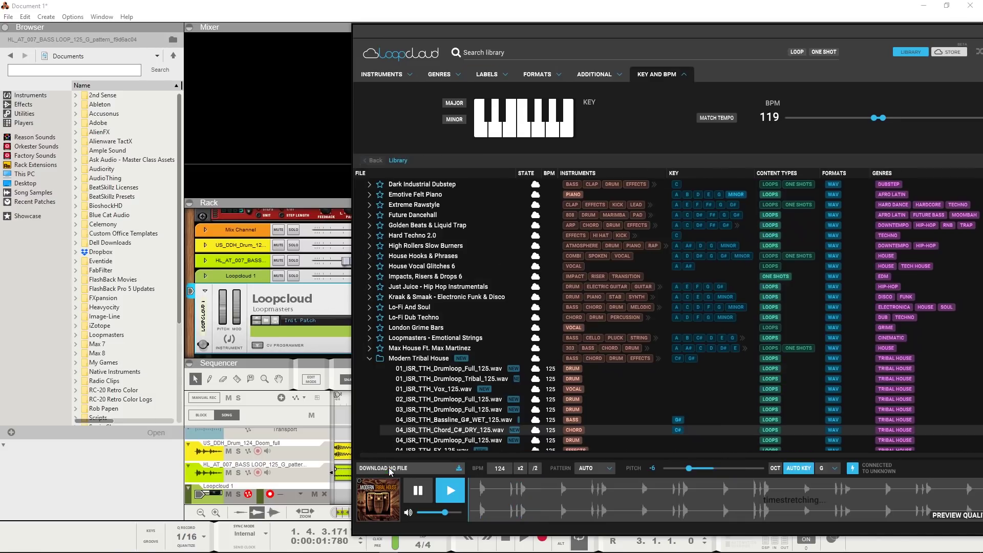
scroll(417, 433, down, 1)
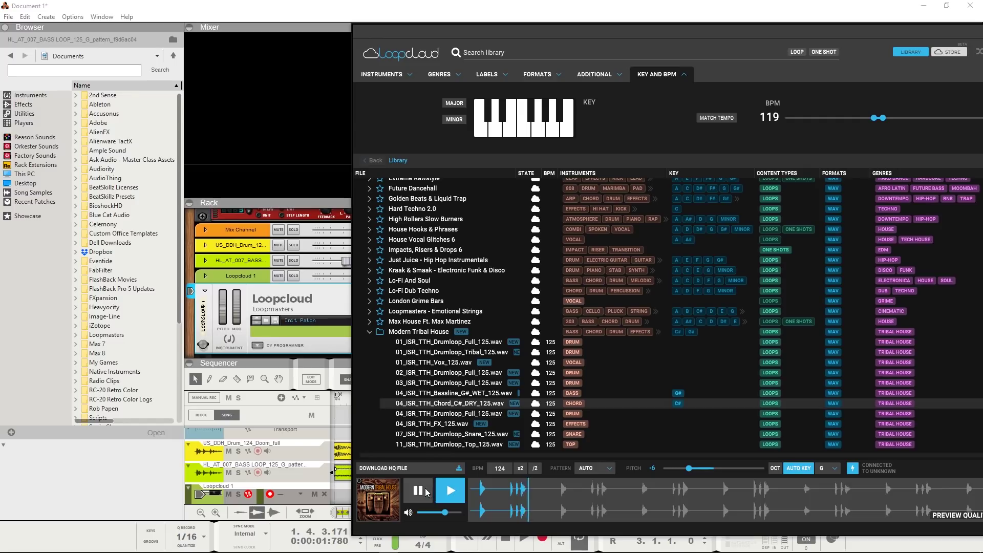
click(402, 472)
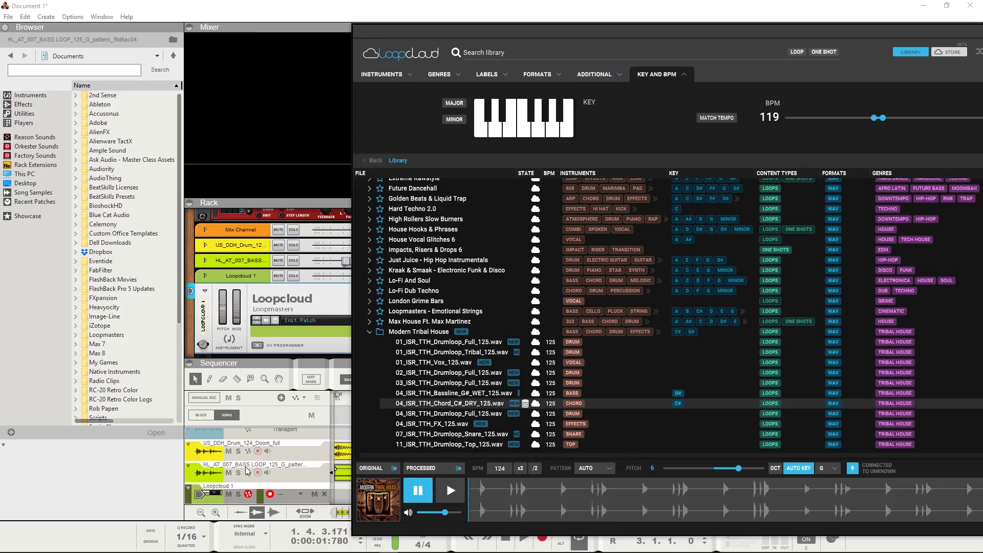
Place the processed 04_ISR_TTH_Chord_C#_DRY_125 loop from Loopcloud on a new audio track in Reason and play the arrangement briefly.
drag(423, 31, 512, 25)
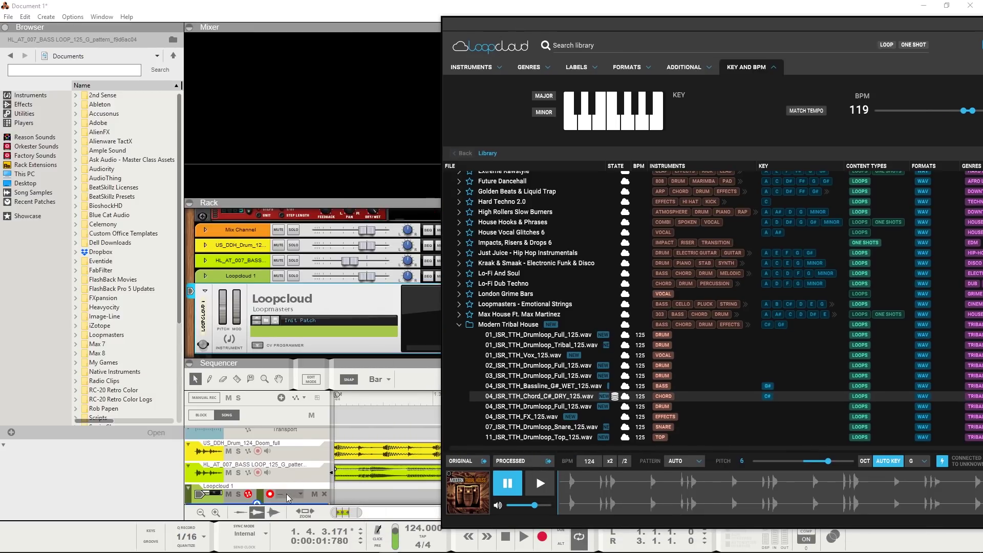
drag(288, 498, 357, 483)
click(402, 25)
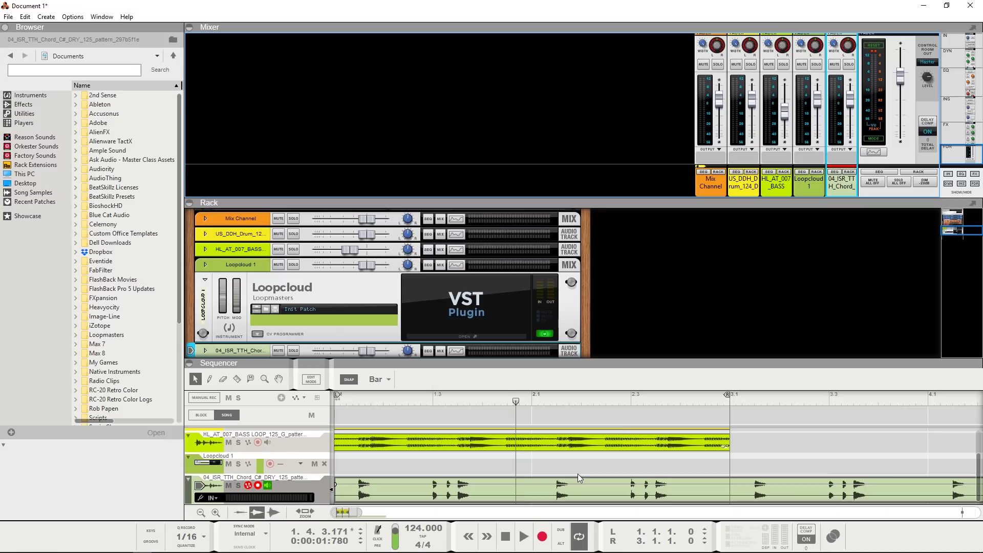
key(space)
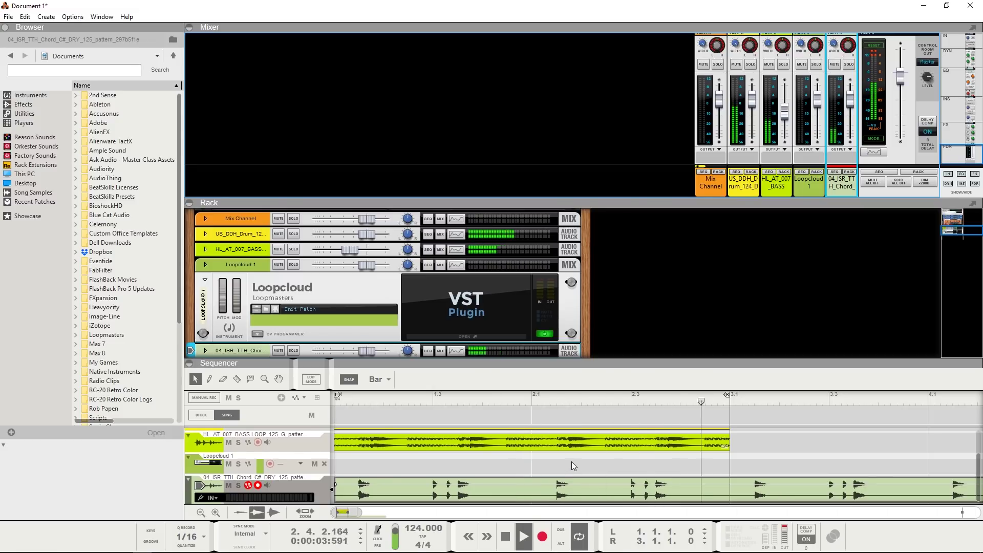
key(space)
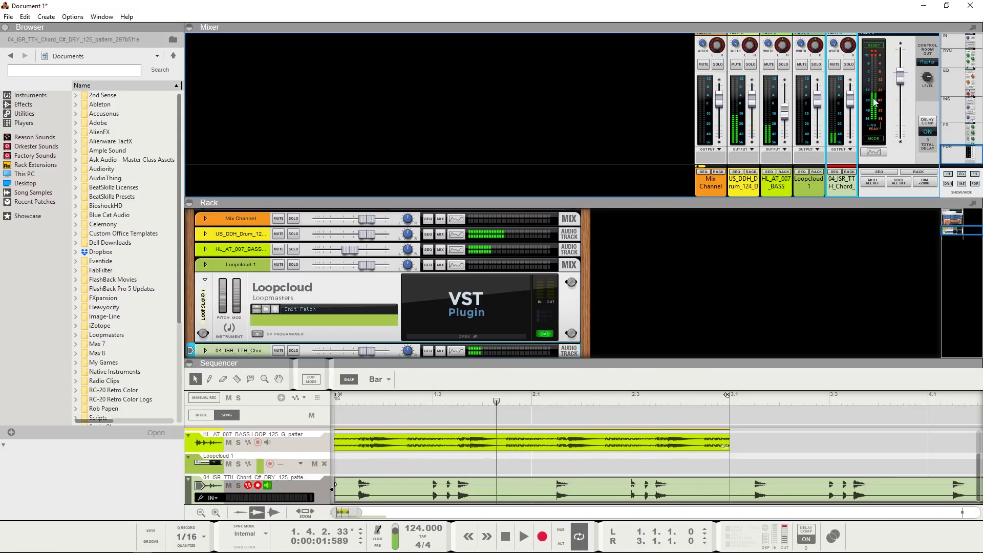
Enable FX sends 1 and 3 on the new chord loop's mixer channel and play the arrangement to hear them.
scroll(817, 104, up, 8)
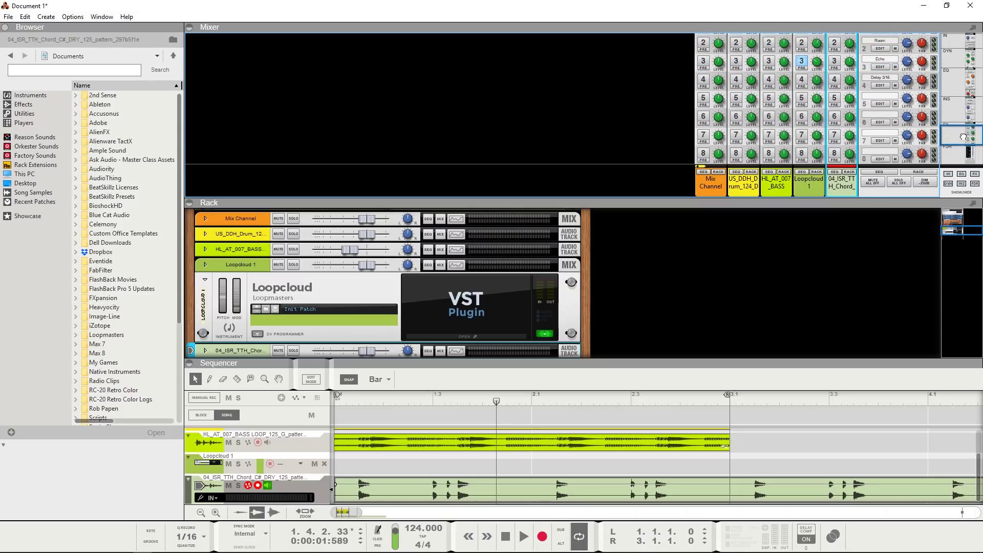
click(834, 67)
click(834, 103)
key(space)
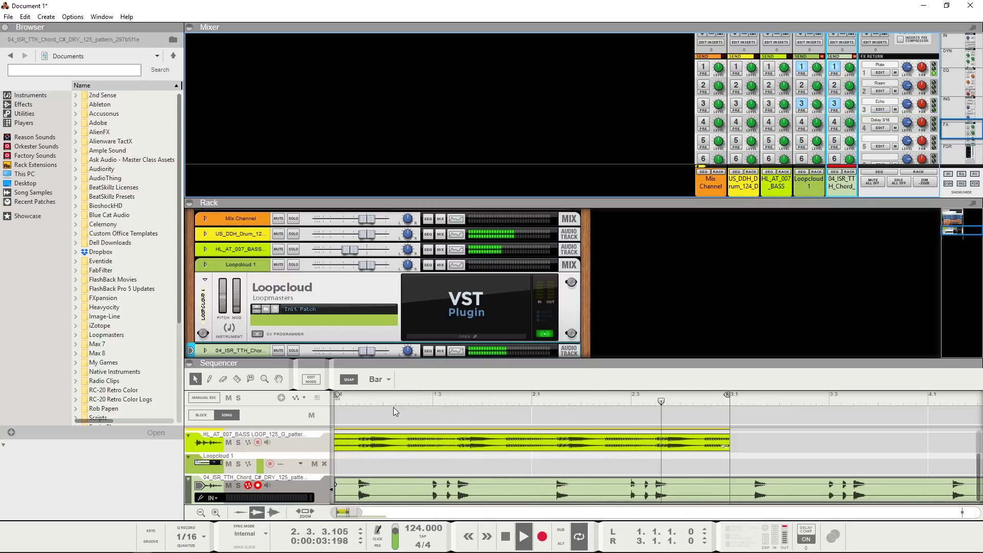
key(space)
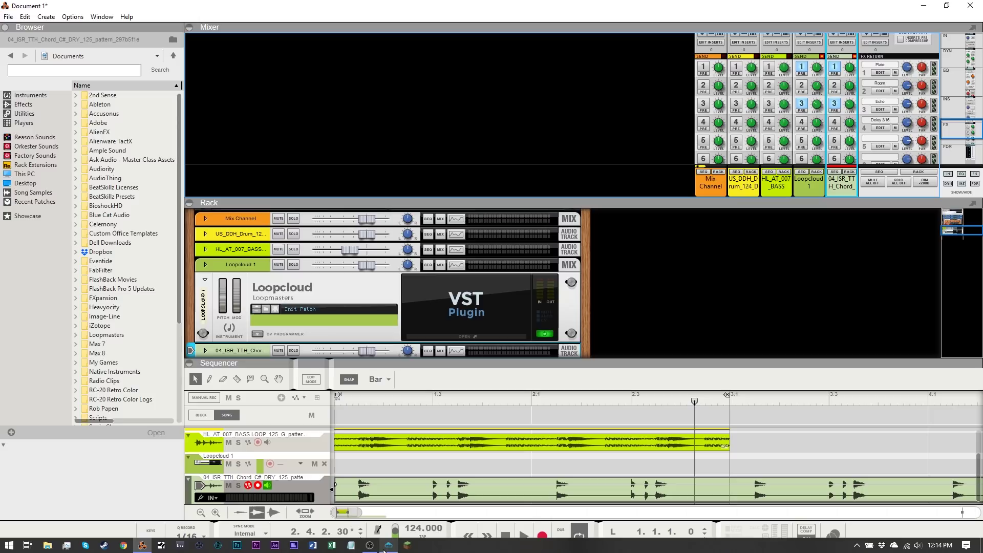
Switch to Loopcloud, open its store and filter the samples by the Vocal instrument.
click(389, 549)
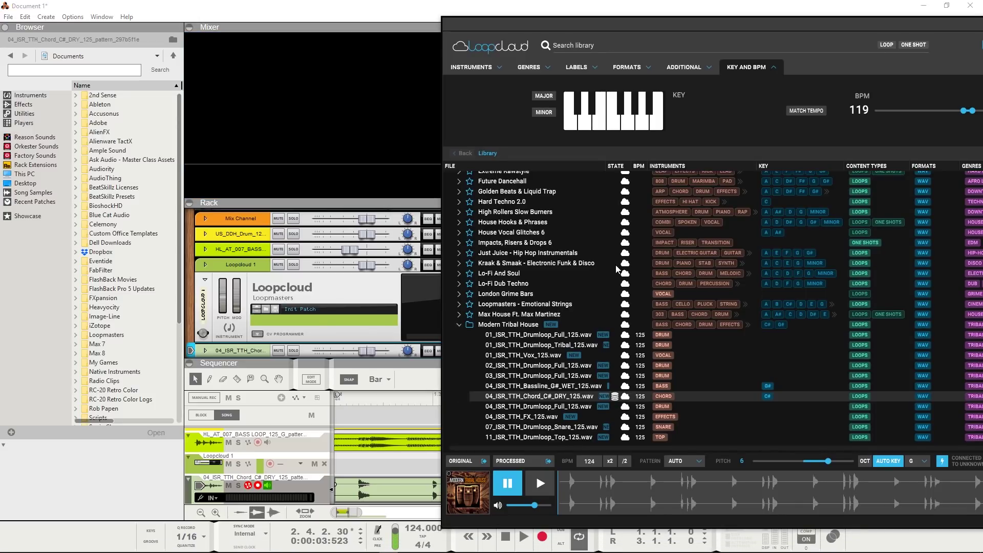
drag(663, 23, 395, 26)
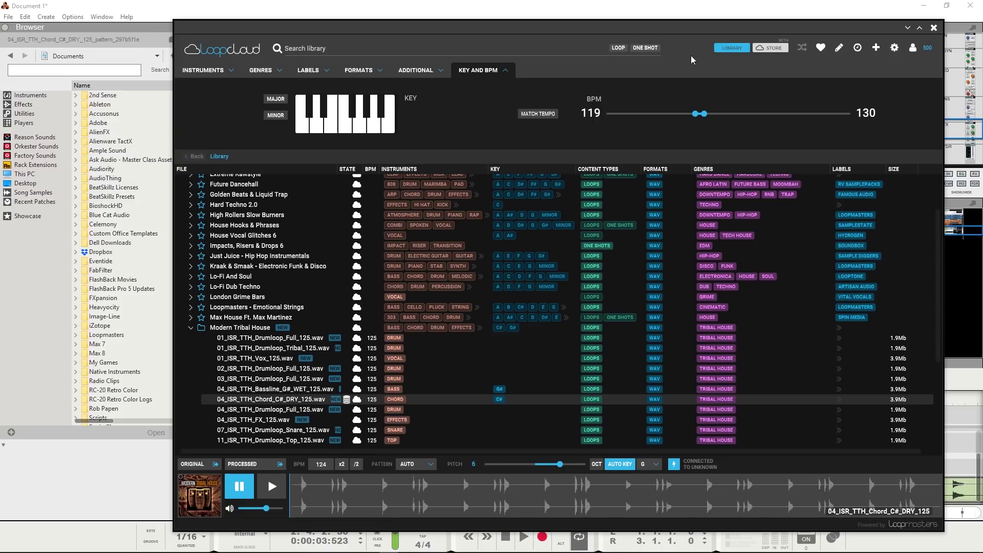
click(770, 49)
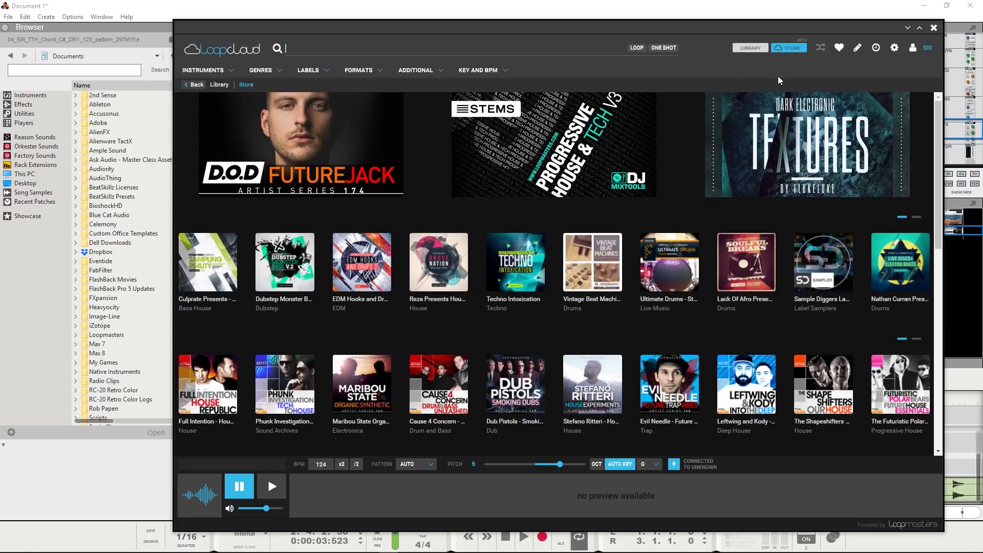
mouse_move(727, 105)
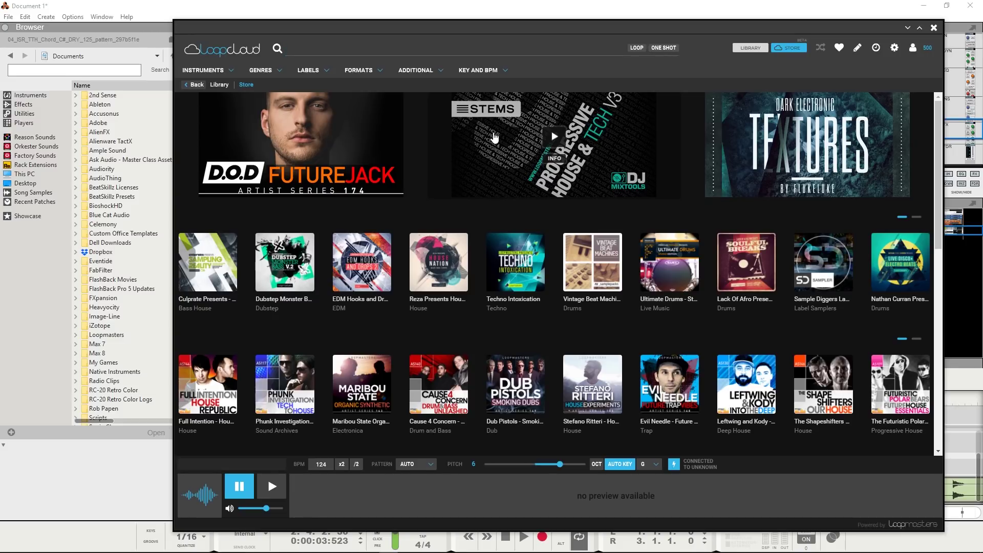
click(212, 71)
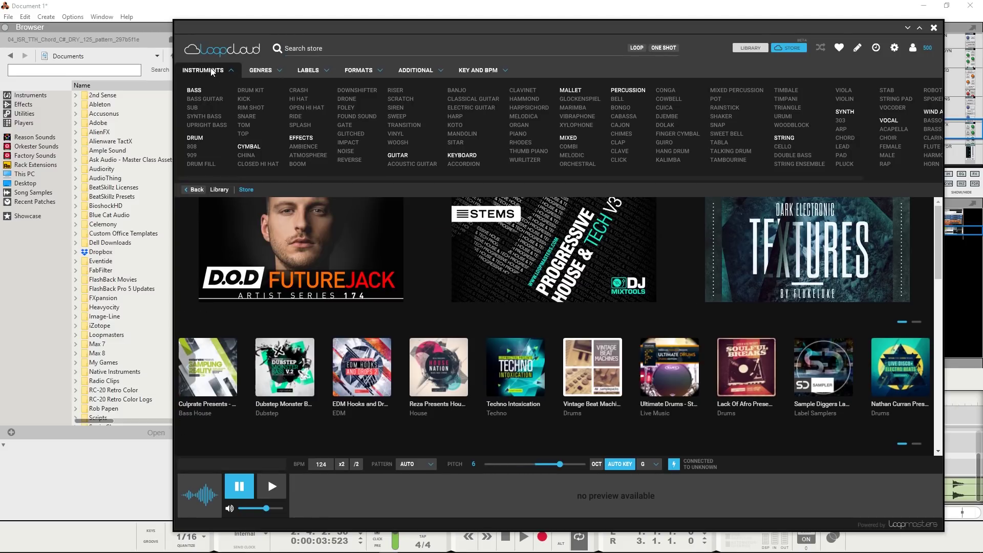
click(887, 120)
Limit the vocal results in the store to a tempo range of 116 to 131 BPM.
click(472, 86)
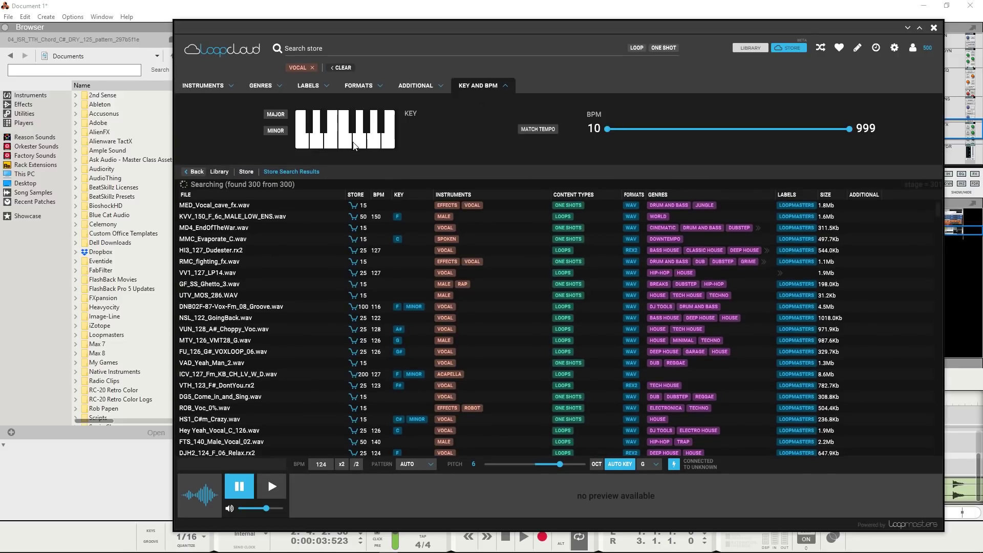
drag(611, 129, 689, 134)
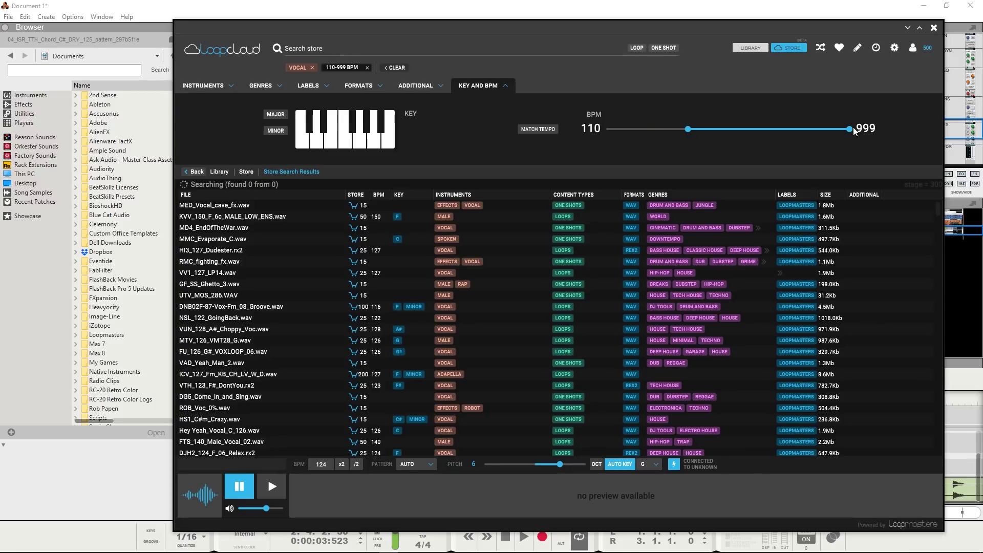
drag(829, 134, 711, 137)
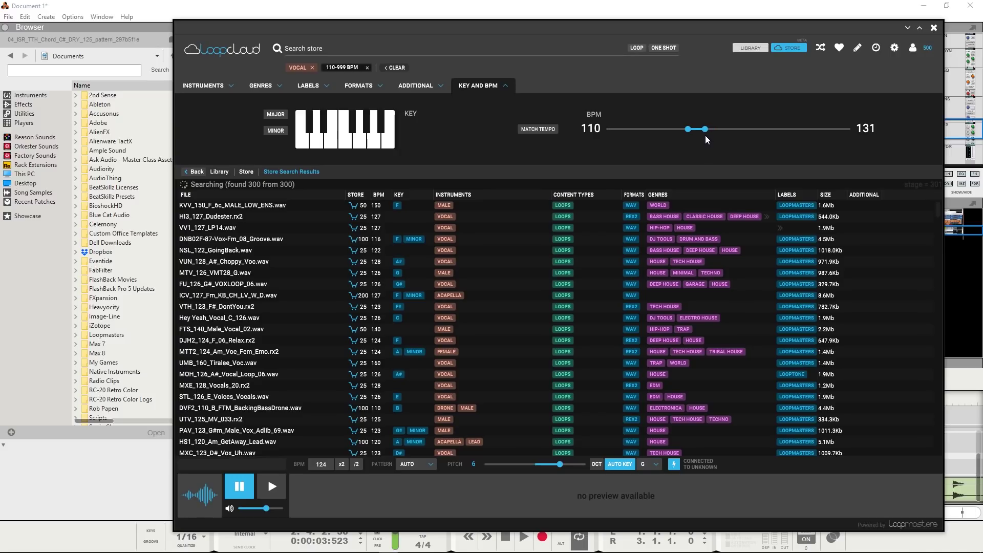
drag(688, 134, 695, 133)
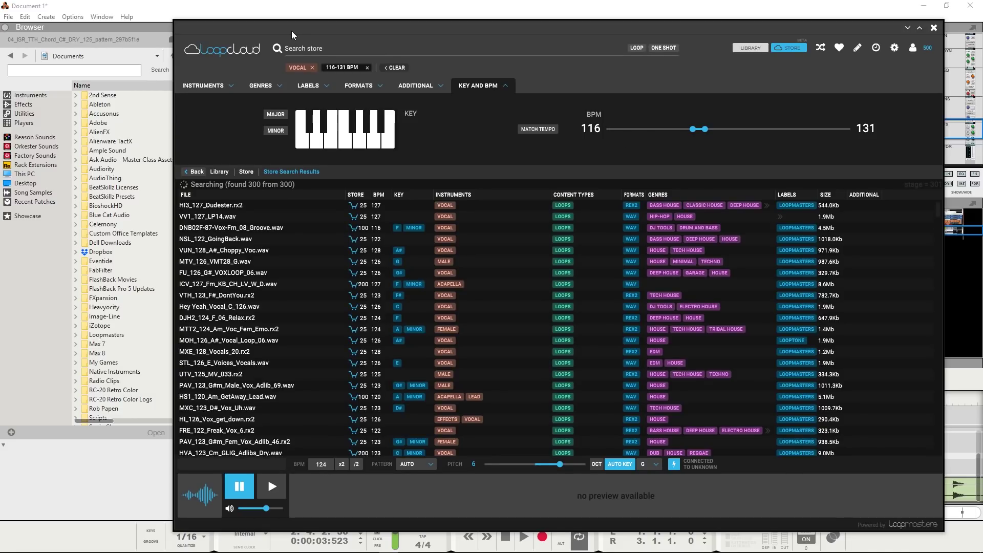
Start Reason's playback, preview MTT2_124_Am_Voc_Fem_Emo.rx2 from the Loopcloud store and lower the preview volume.
click(290, 12)
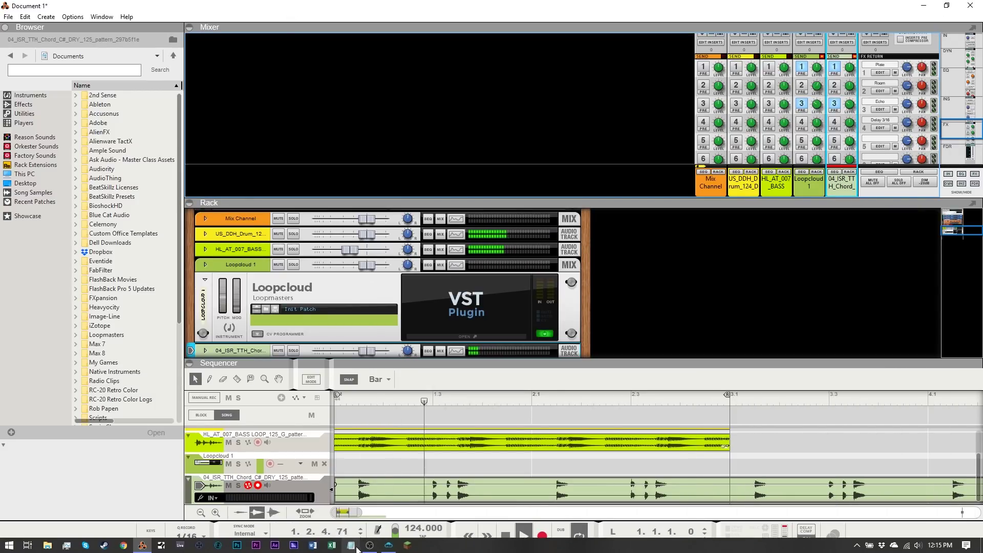
click(389, 545)
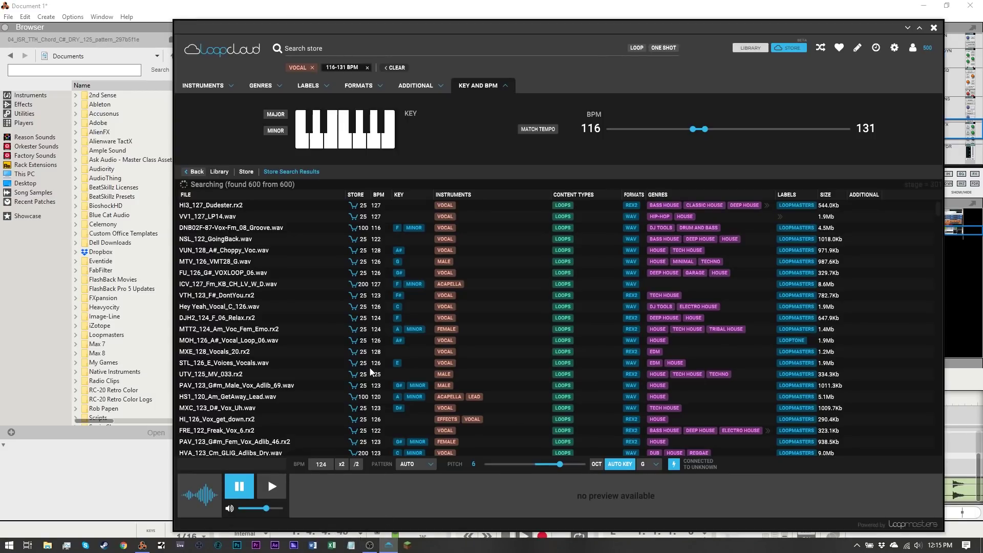
click(219, 329)
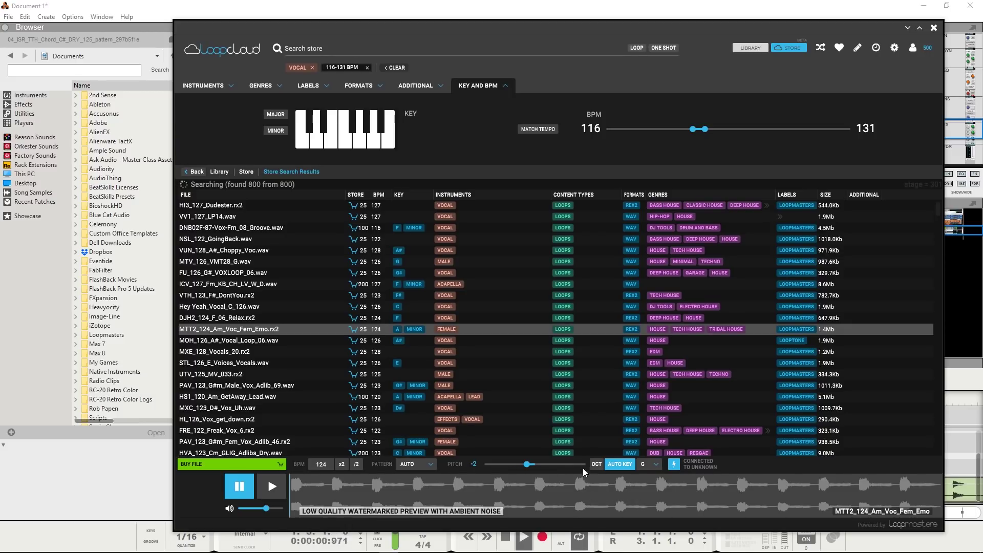
click(276, 487)
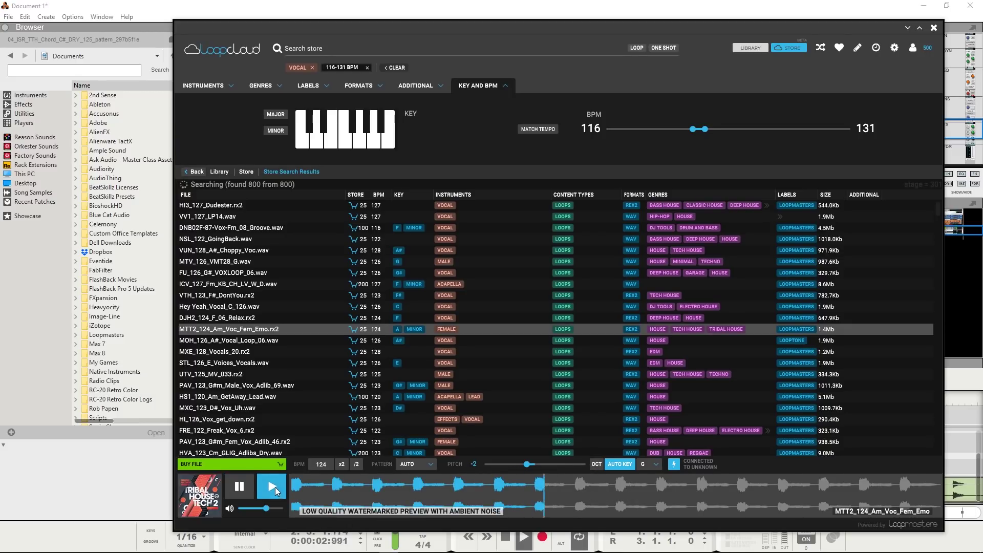
drag(269, 508, 259, 511)
Audition MXE_128_Vocals_20.rx2, also an octave up, then STL_126_E_Voices_Vocals.wav and PAV_123_G#m_Male_Vox_Adlib_69.wav, and pause the preview.
click(229, 342)
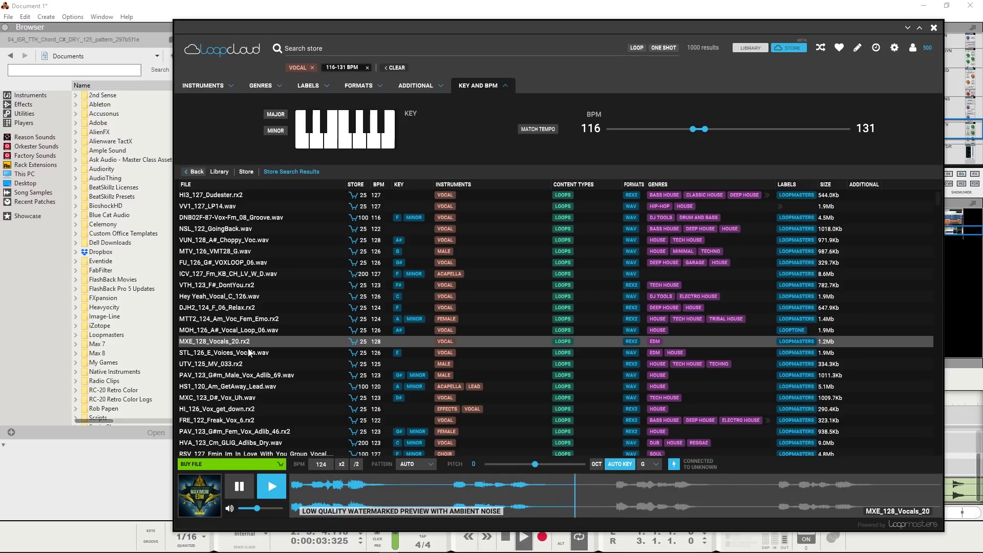
click(598, 465)
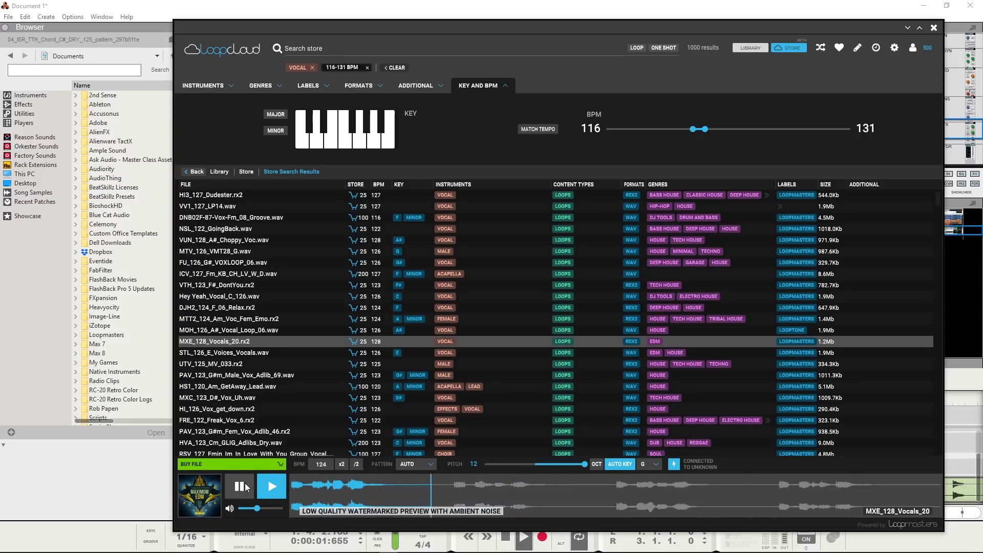
click(222, 354)
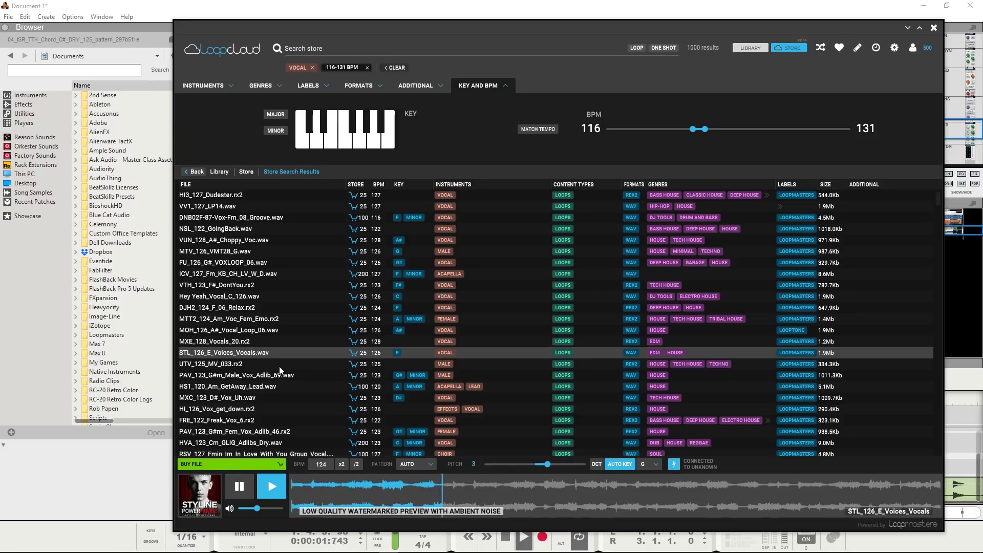
click(237, 376)
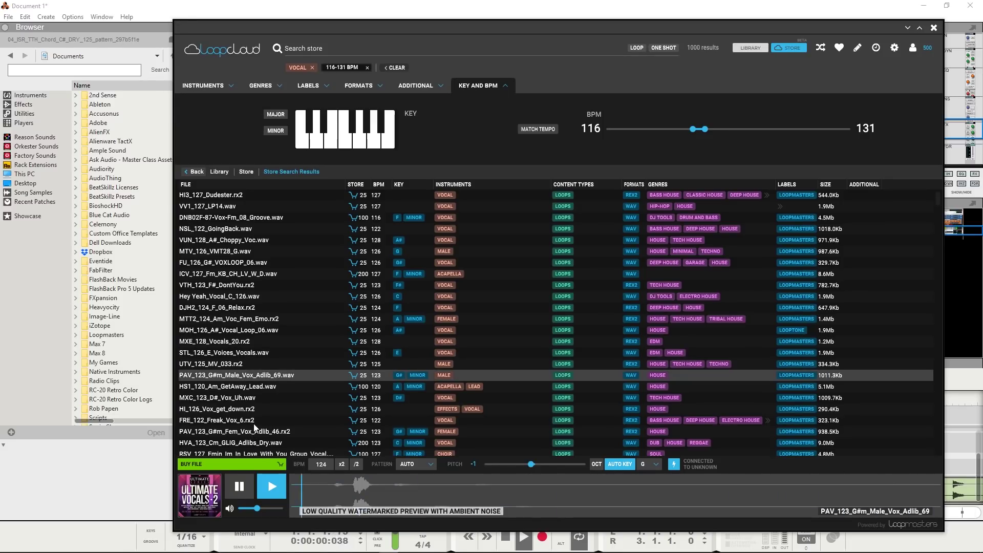
click(239, 488)
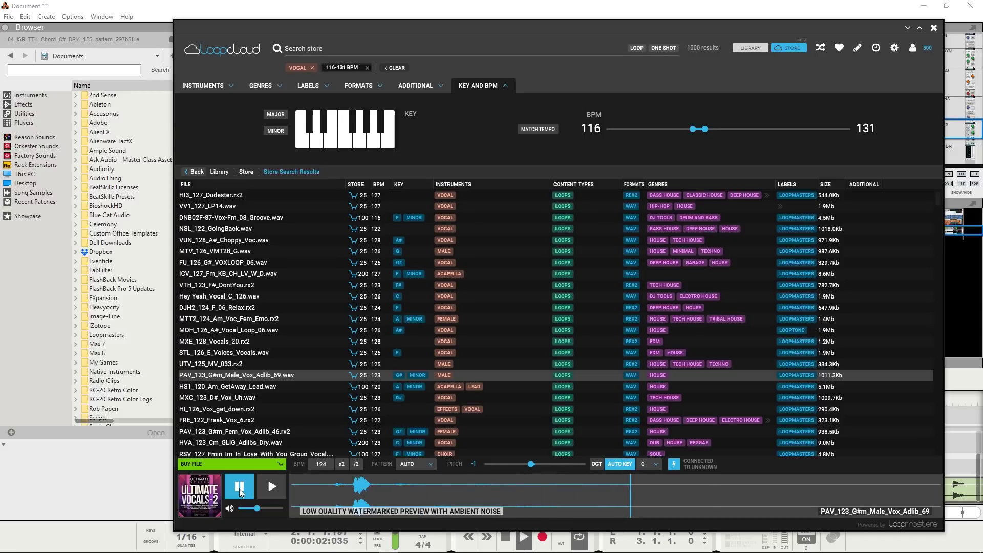
Stop Reason's playback, buy PAV_123_G#m_Male_Vox_Adlib_69.wav in the Loopcloud store and show it in the library.
click(126, 472)
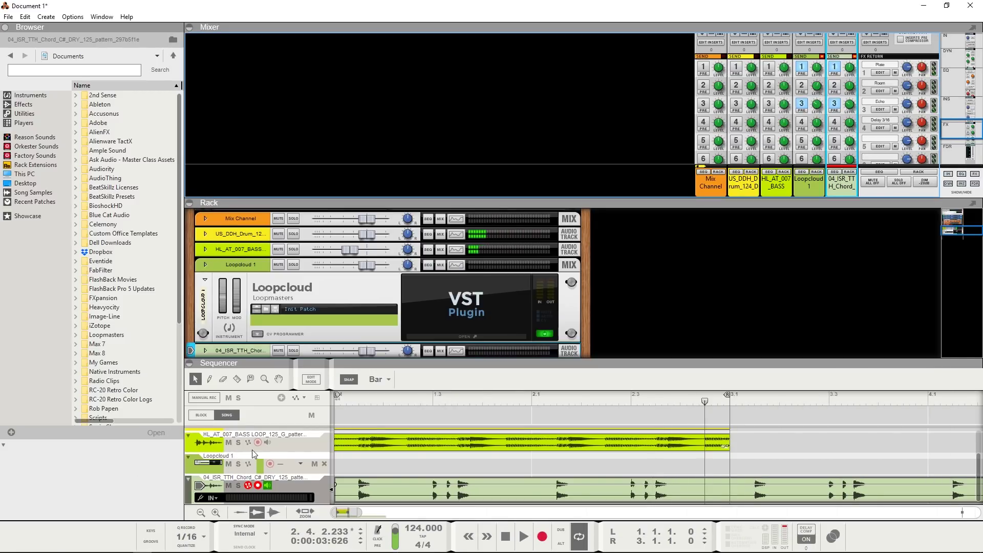
click(389, 545)
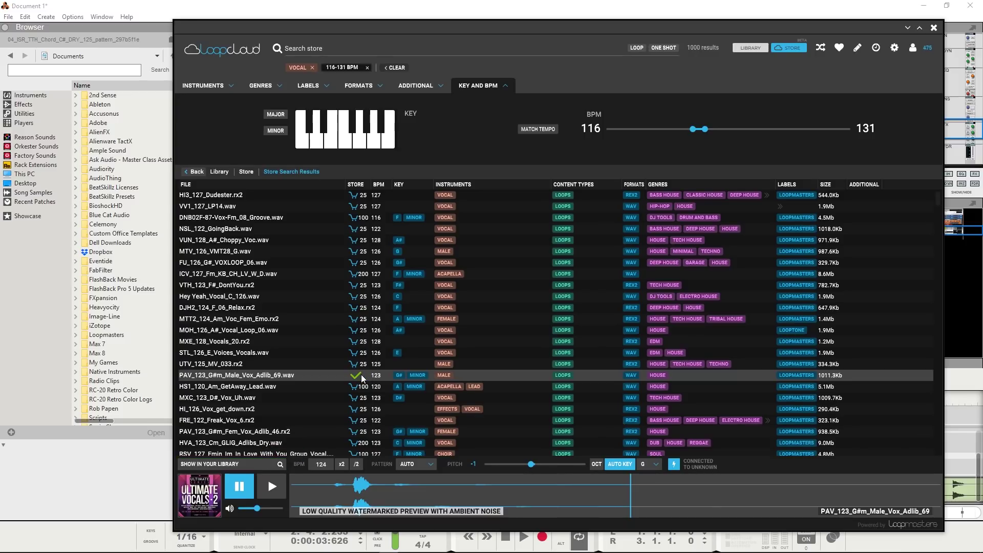
click(211, 464)
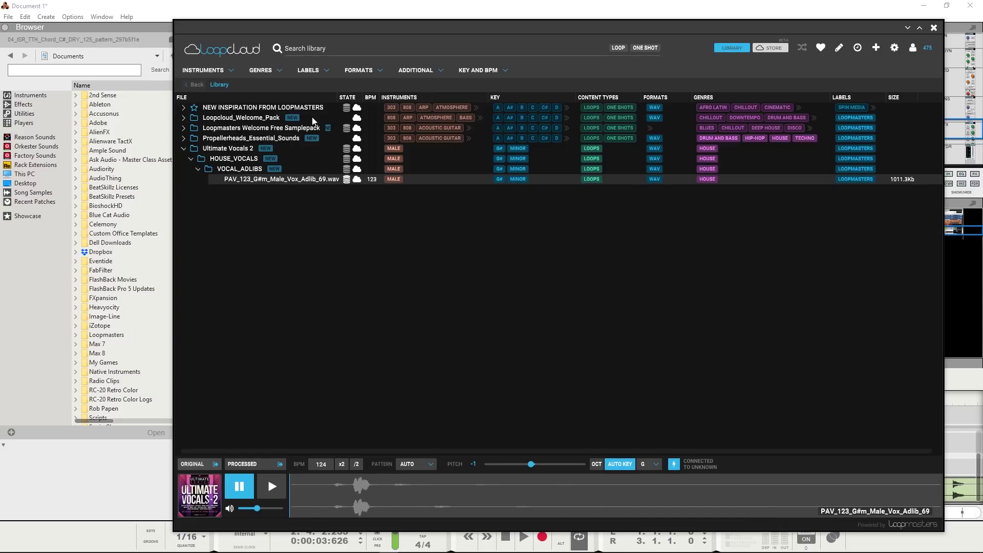
Place the processed PAV_123_G#m_Male_Vox_Adlib_69 vocal from Loopcloud on a new audio track in Reason's sequencer.
drag(283, 29, 571, 47)
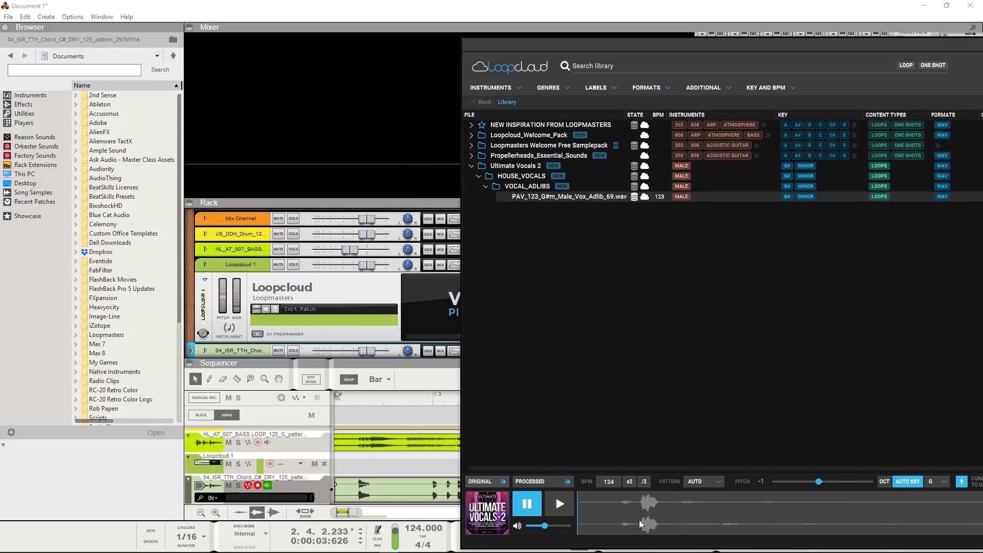
drag(304, 502, 304, 500)
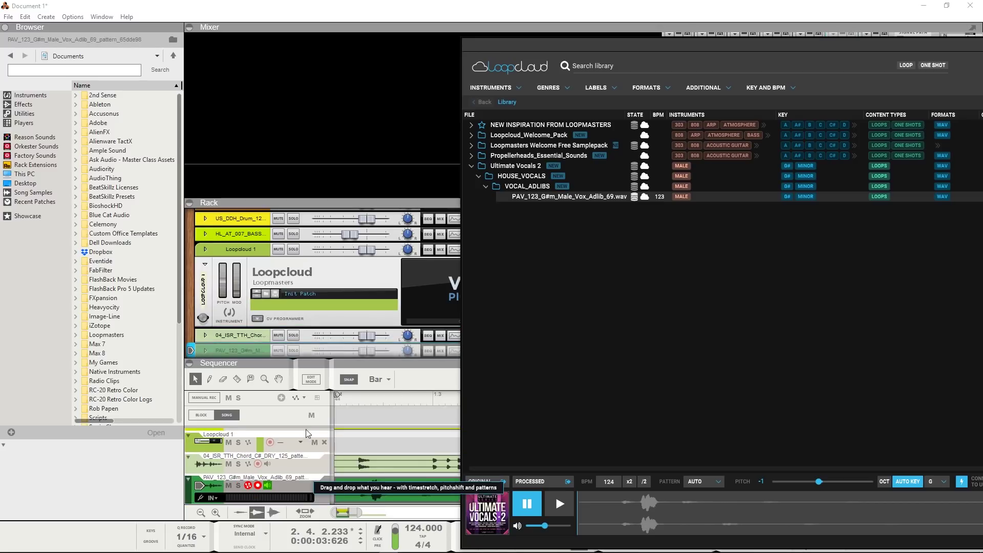
drag(555, 44, 195, 25)
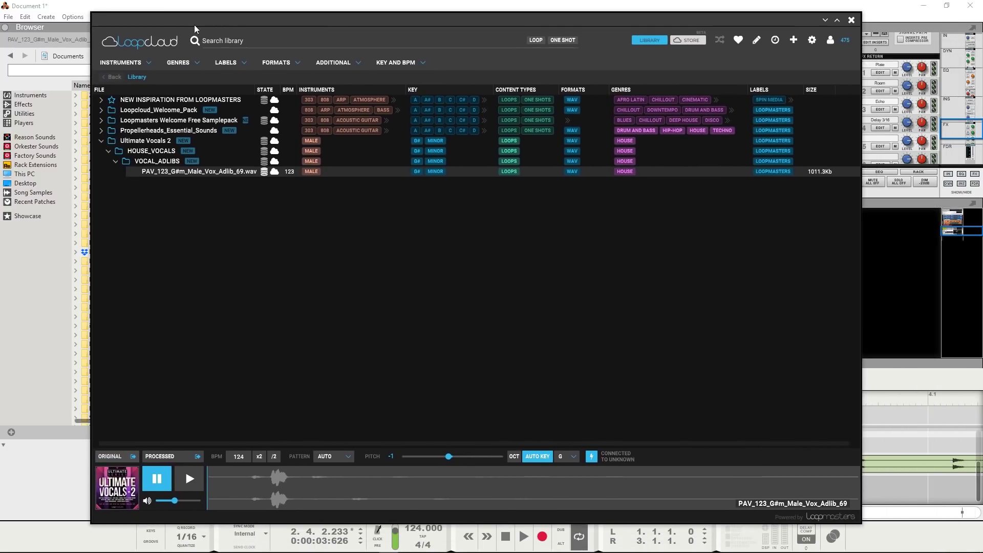
click(851, 20)
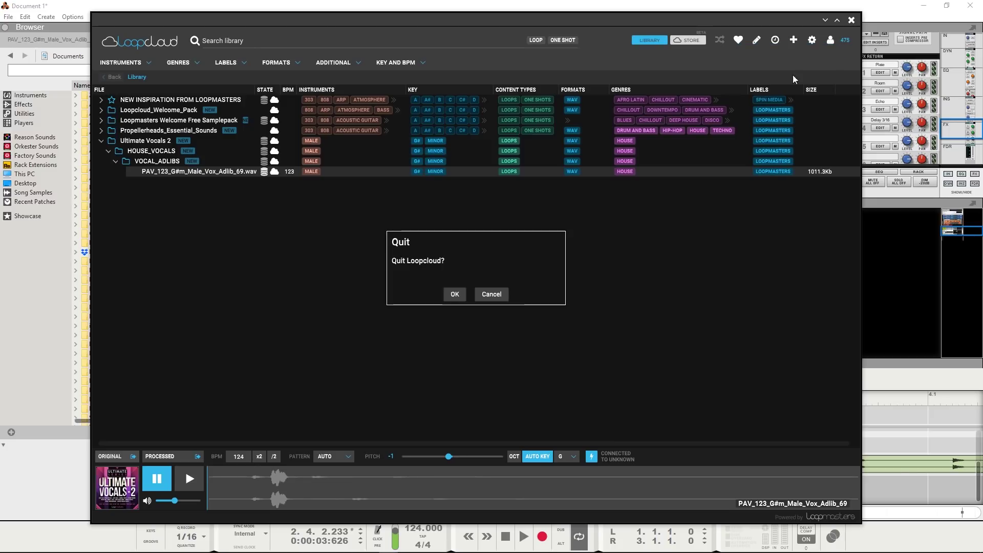
click(491, 294)
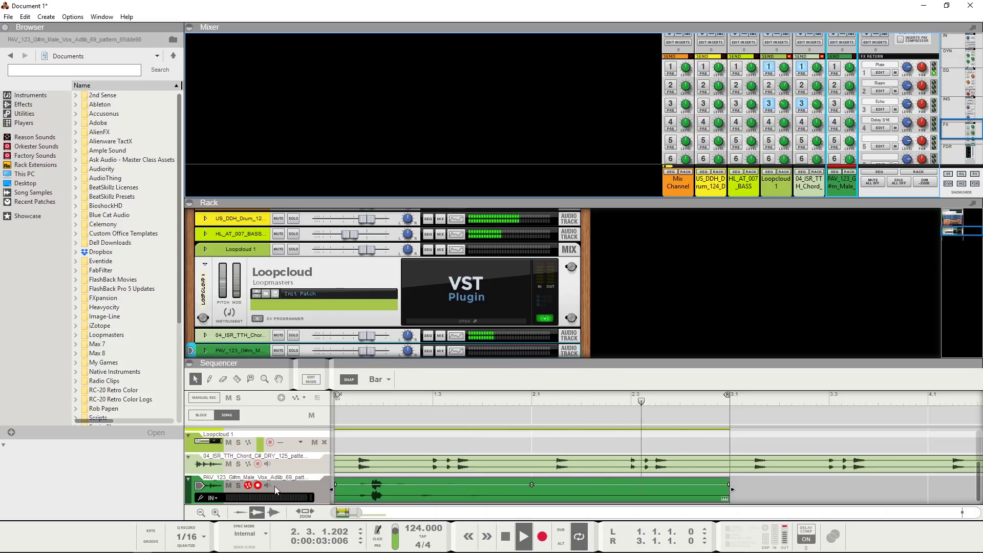
In Reason, lower the PAV_123 vocal track's level, enable its FX send 3 and stop playback.
drag(366, 353, 348, 352)
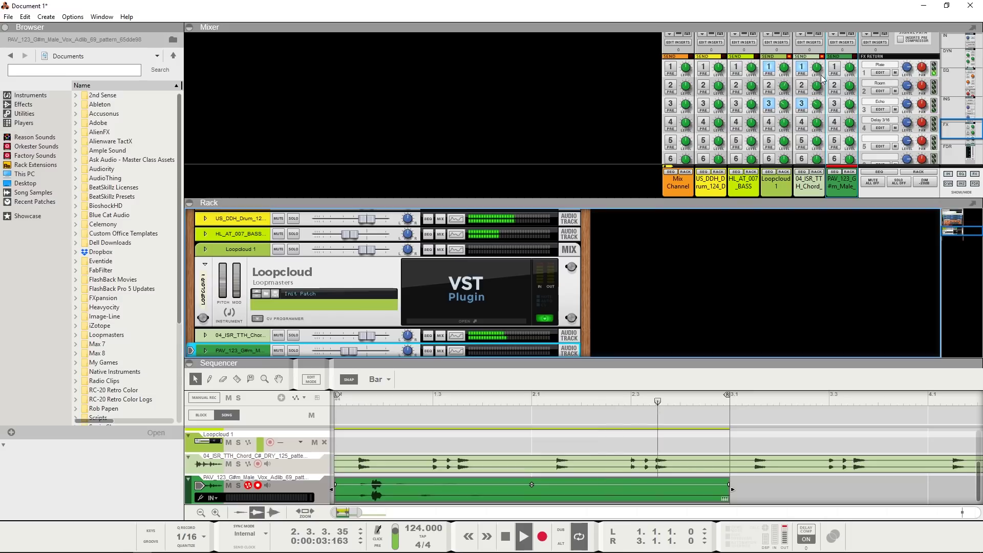
click(834, 104)
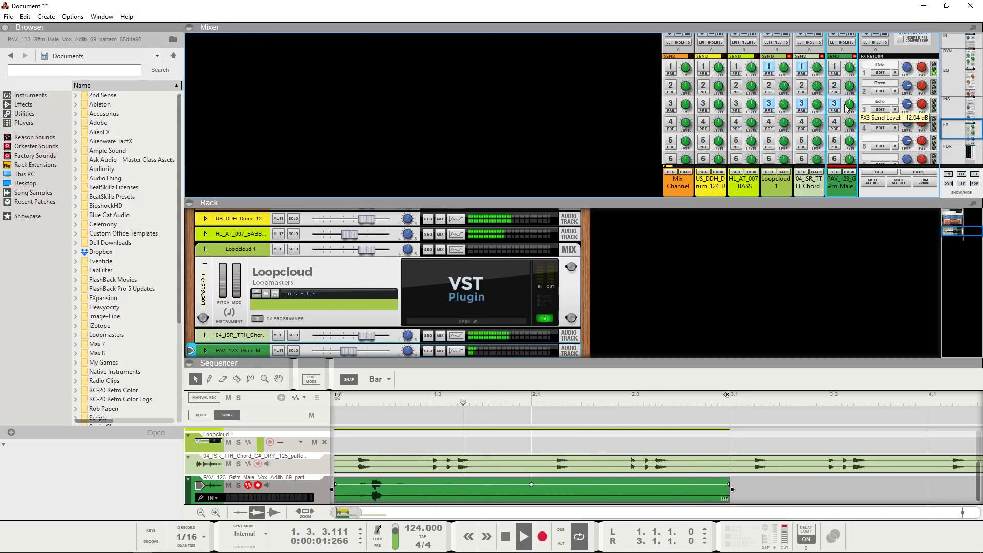
key(space)
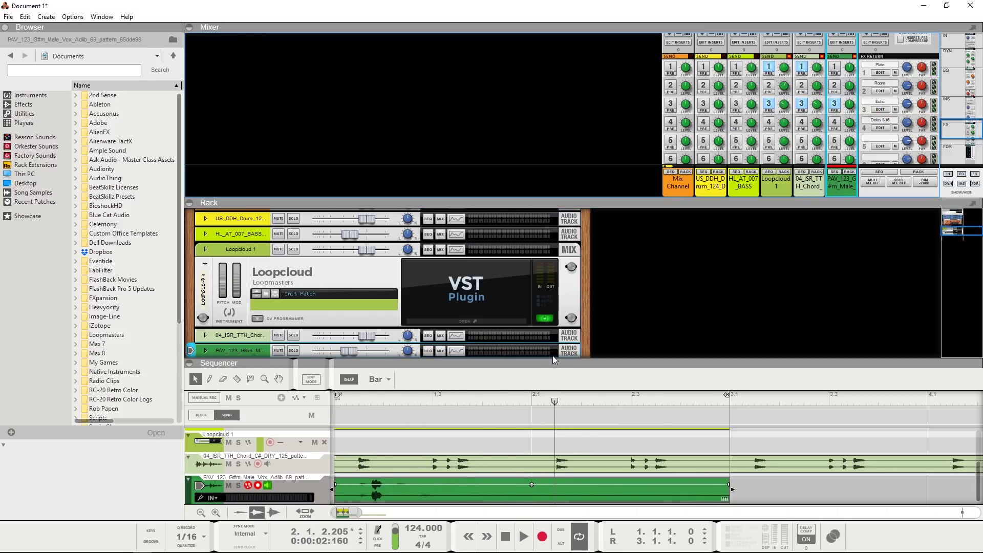